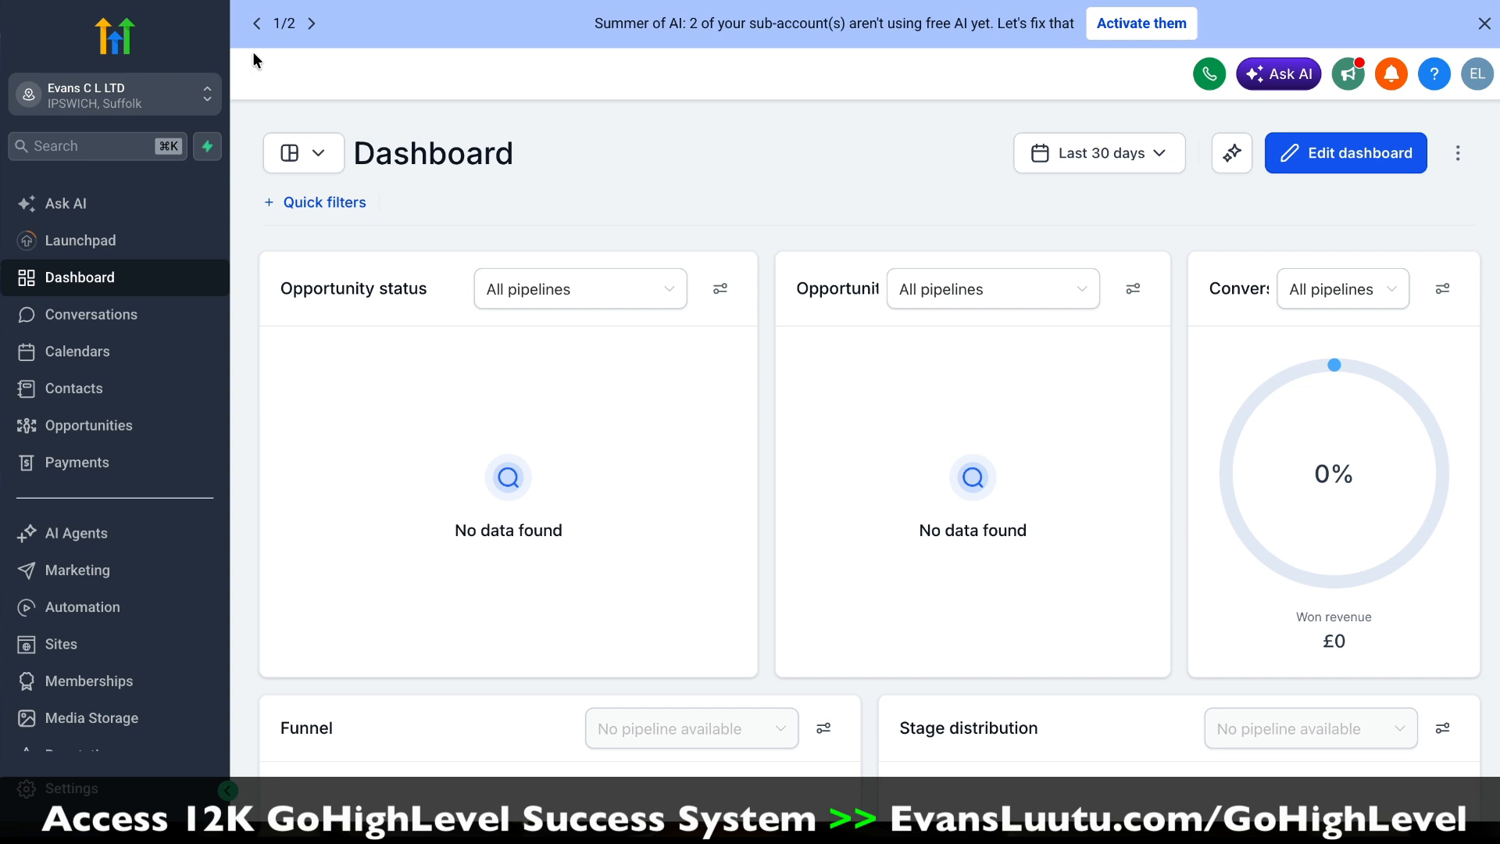
# Step: Open the fourth contact in the contact list and review its contact details
pyautogui.scroll(-1, 87, 322)
pyautogui.click(87, 322)
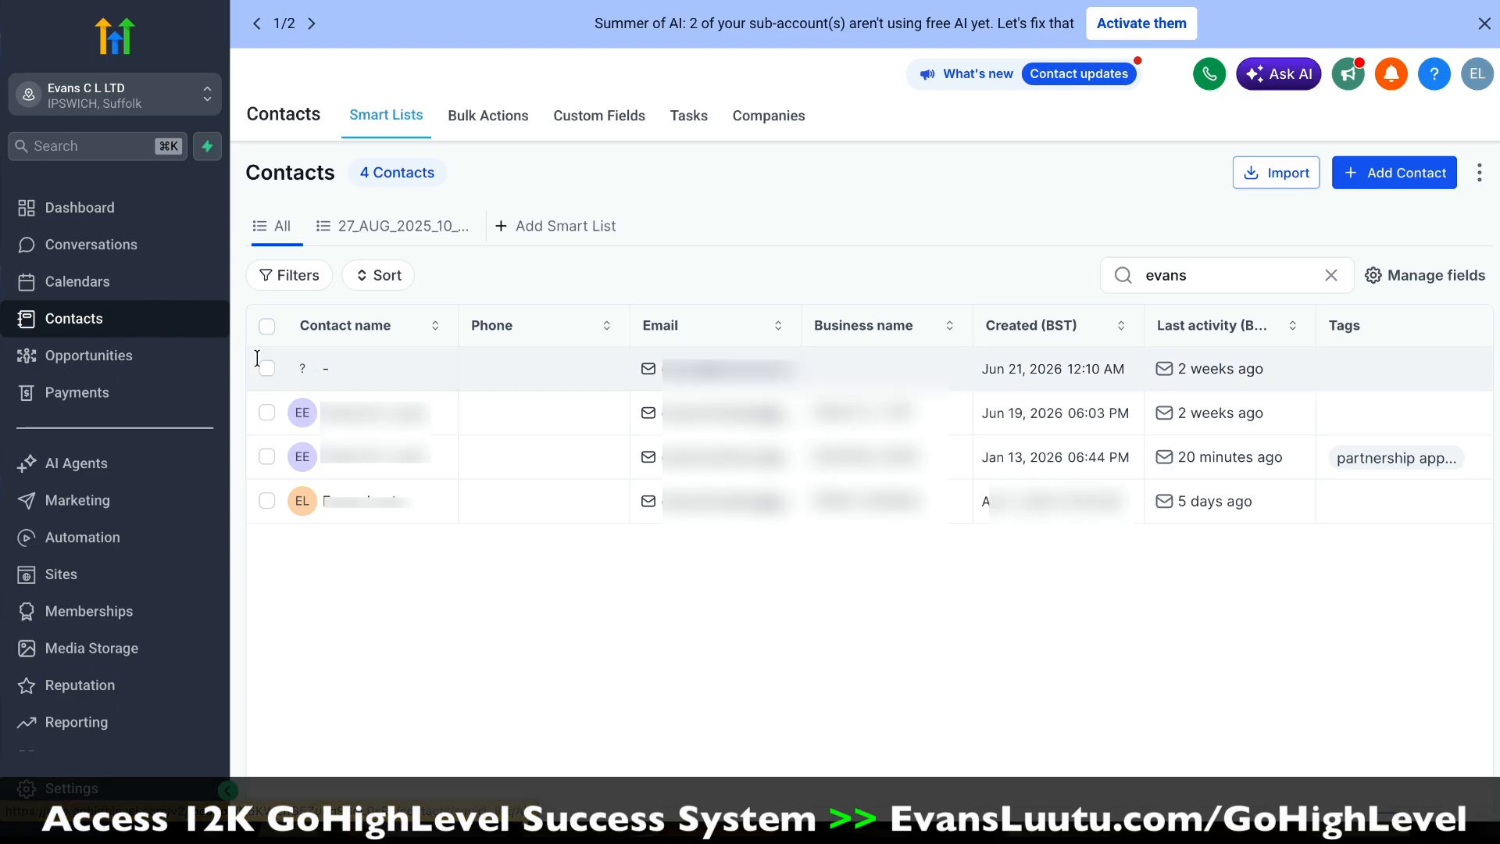
pyautogui.click(400, 510)
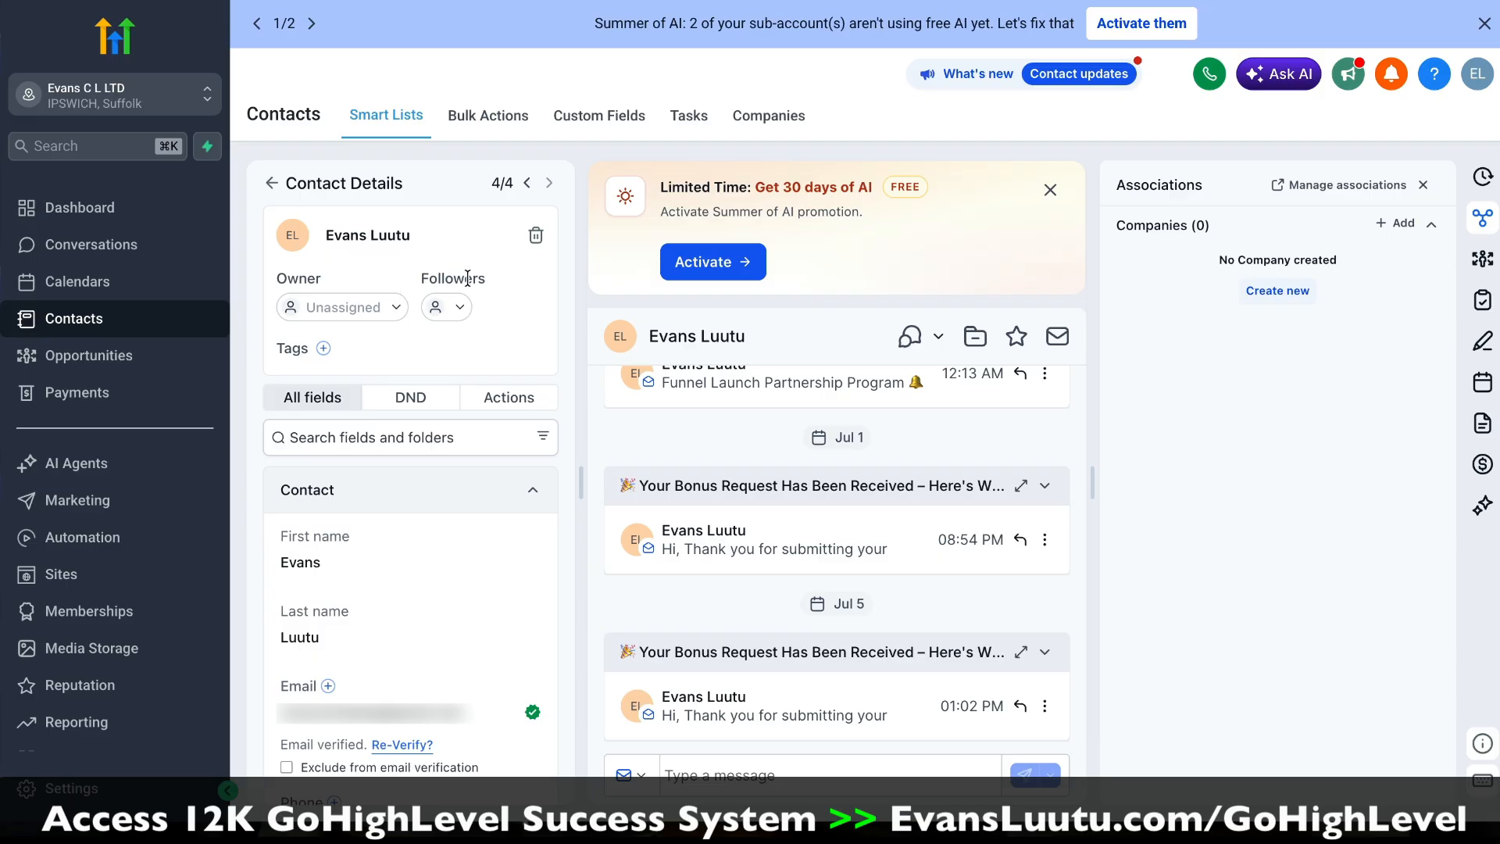
pyautogui.scroll(-2, 461, 582)
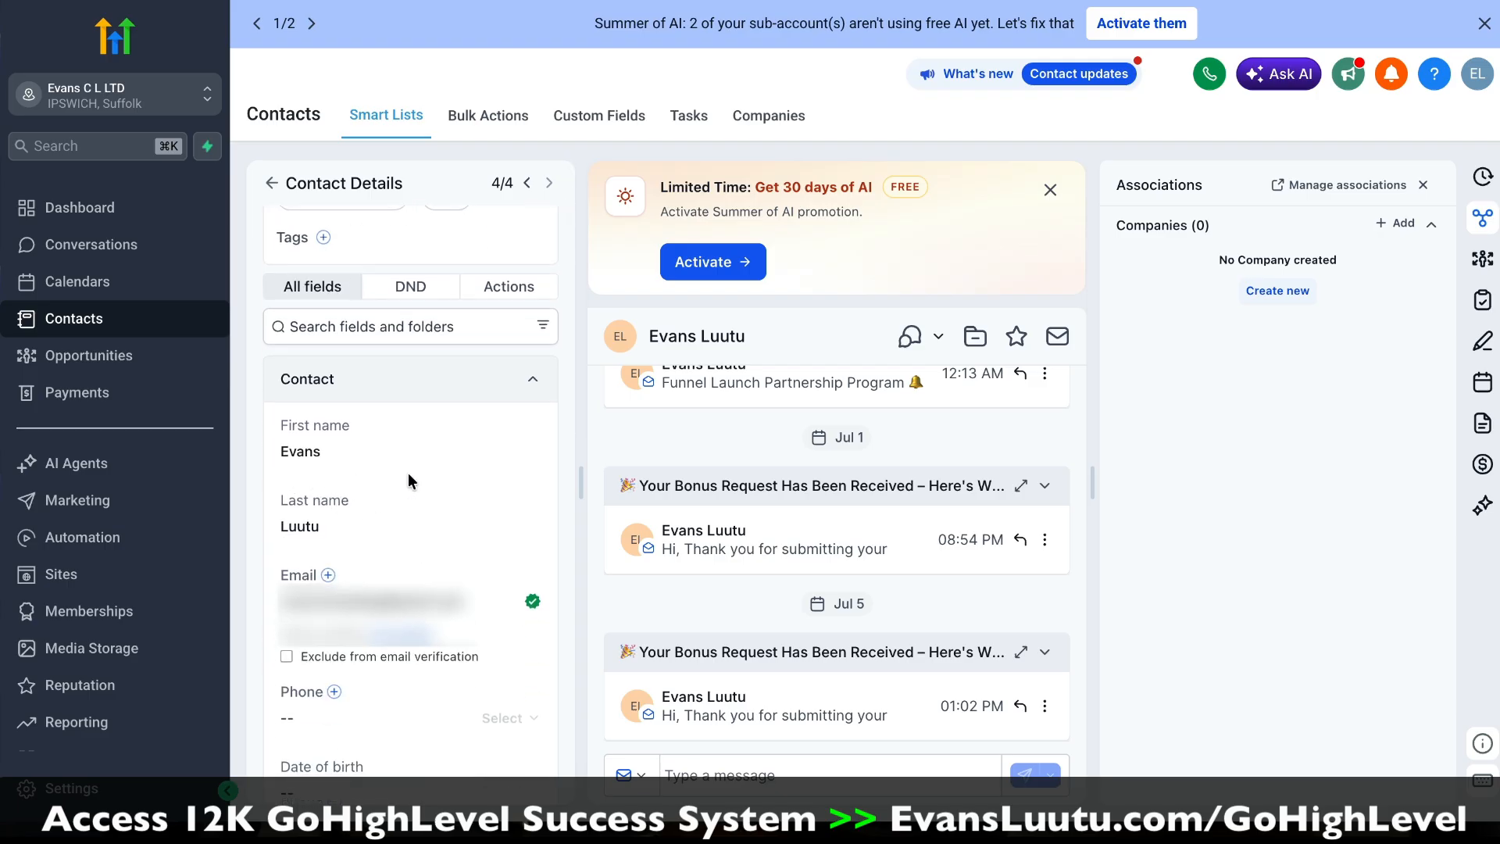
pyautogui.scroll(-2, 506, 563)
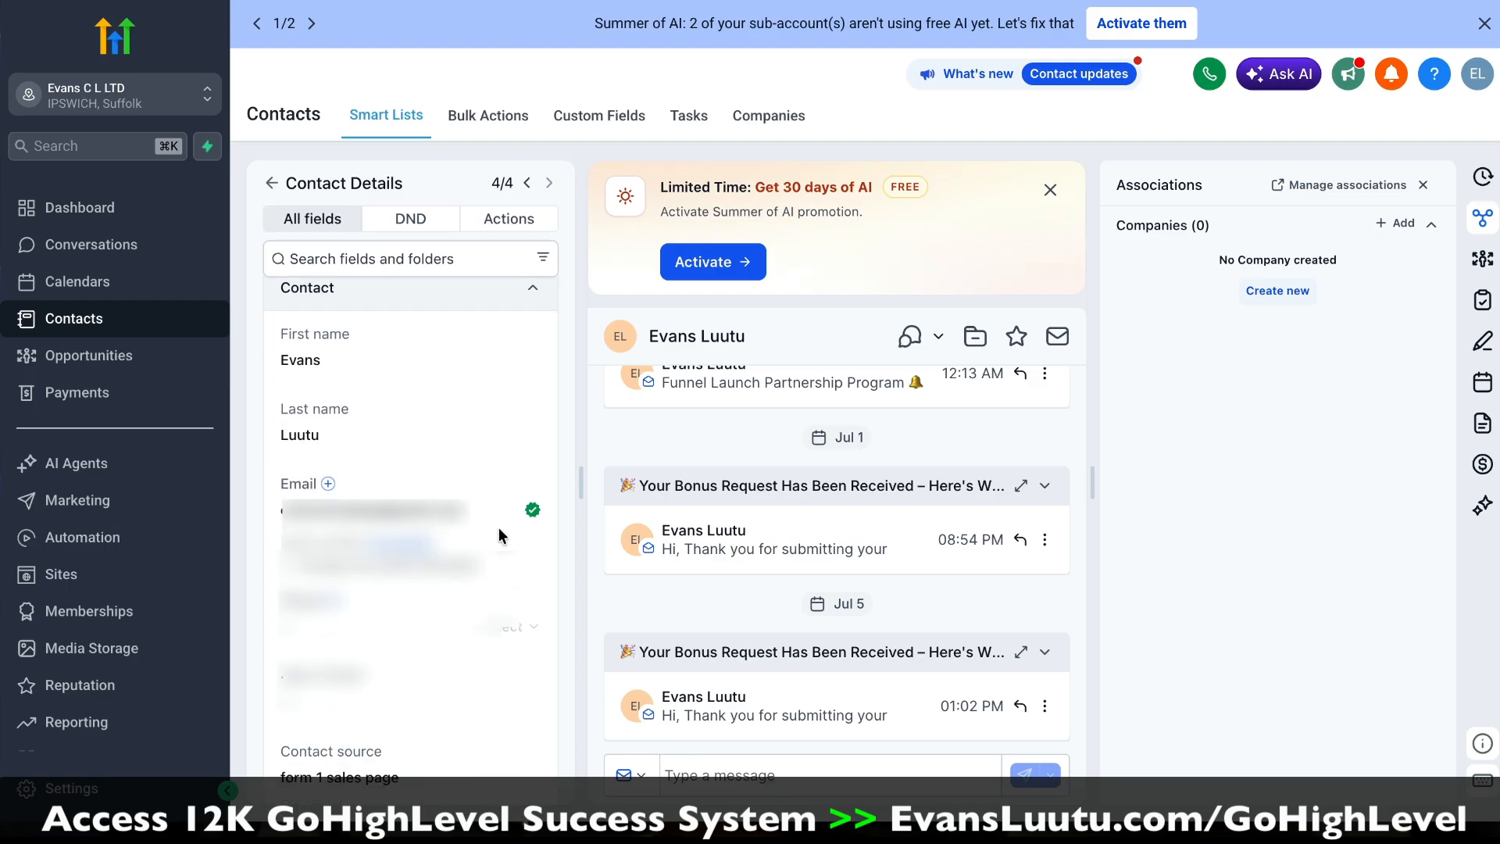
pyautogui.scroll(3, 457, 465)
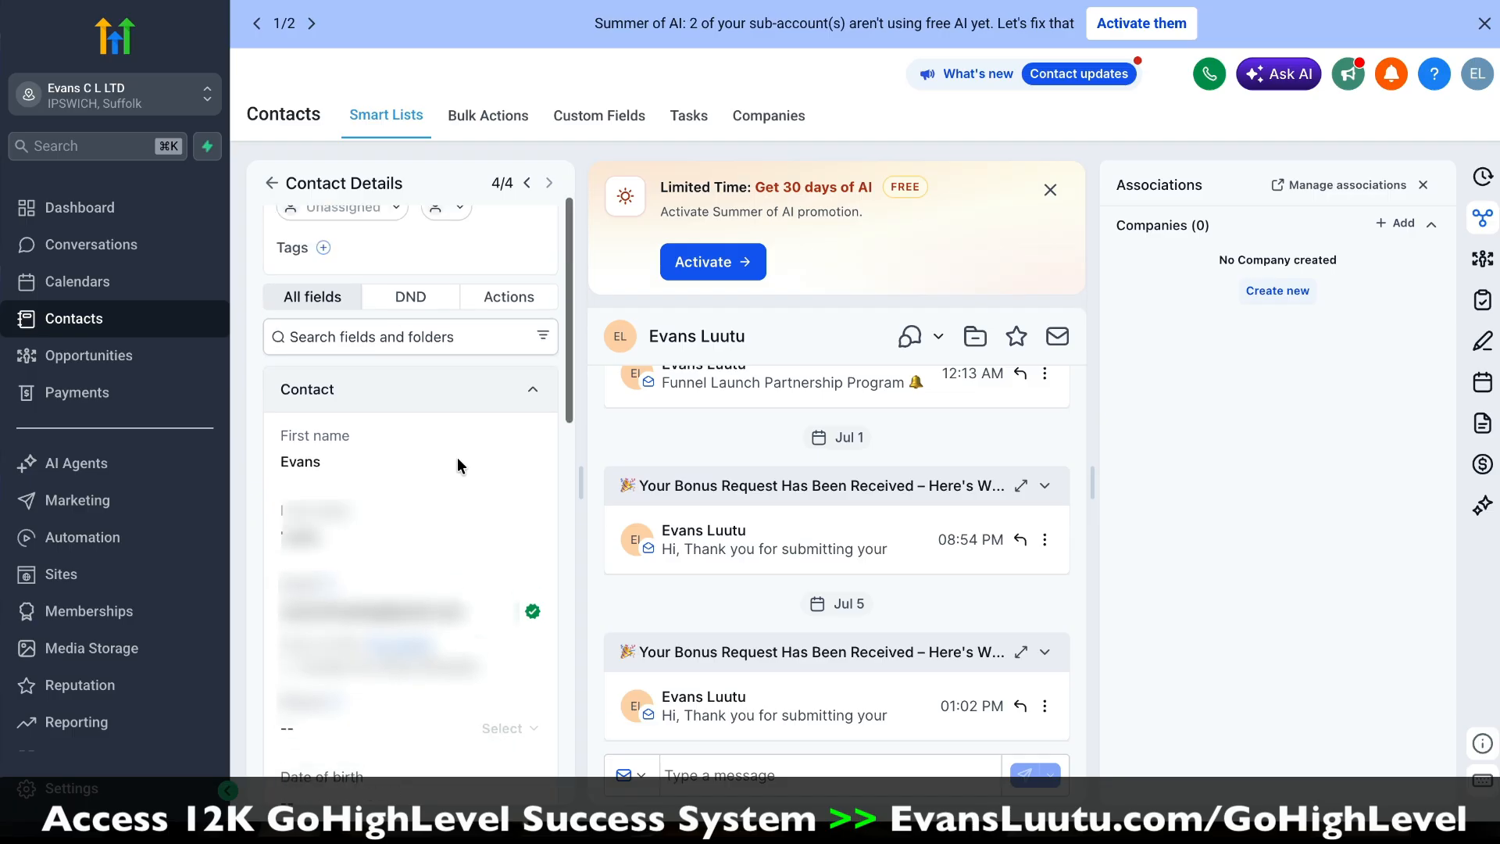
pyautogui.scroll(2, 457, 459)
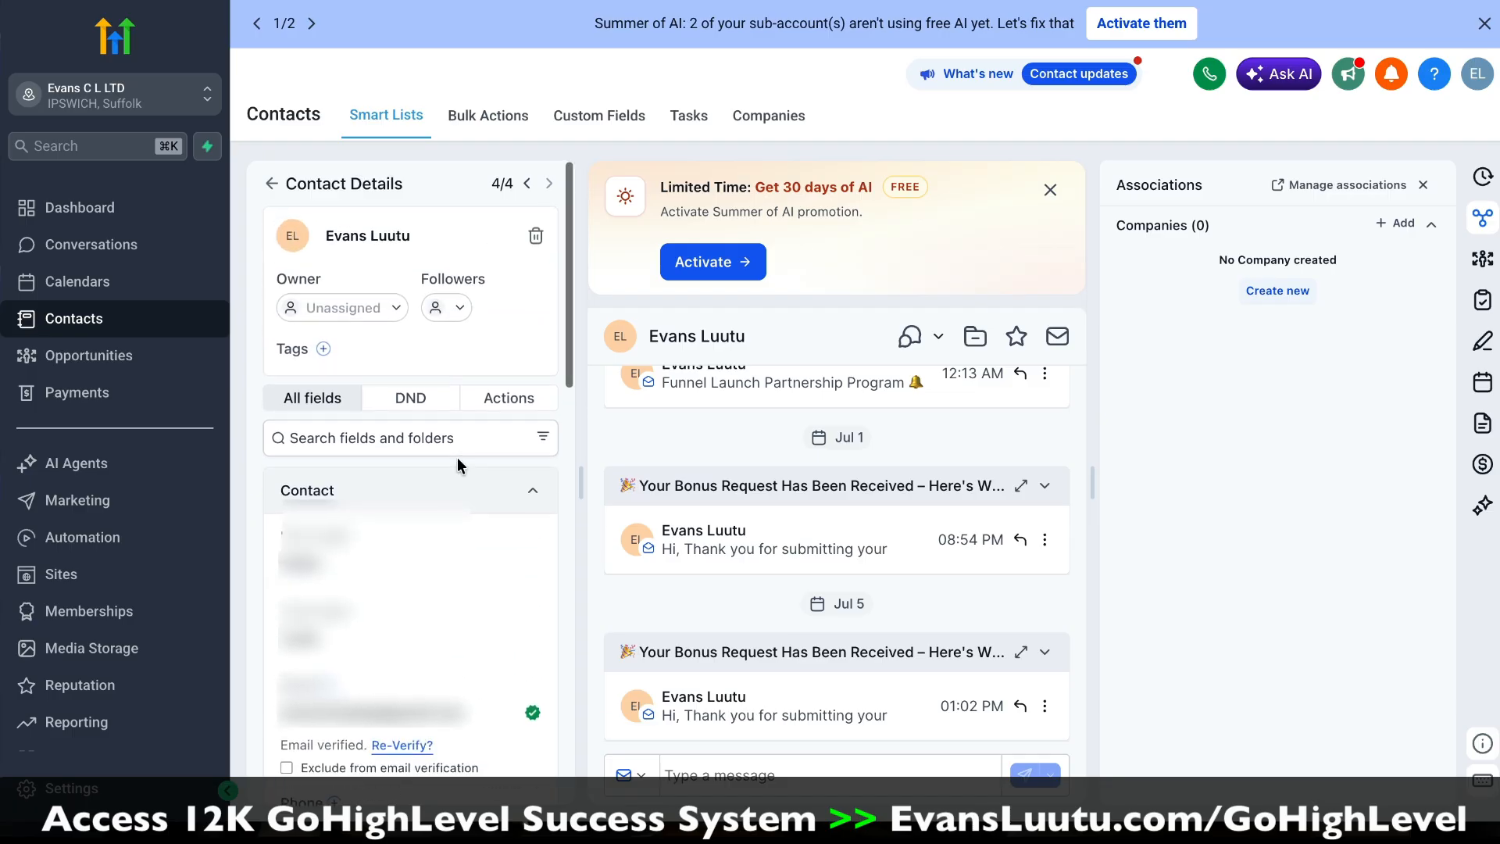
pyautogui.scroll(-1, 457, 459)
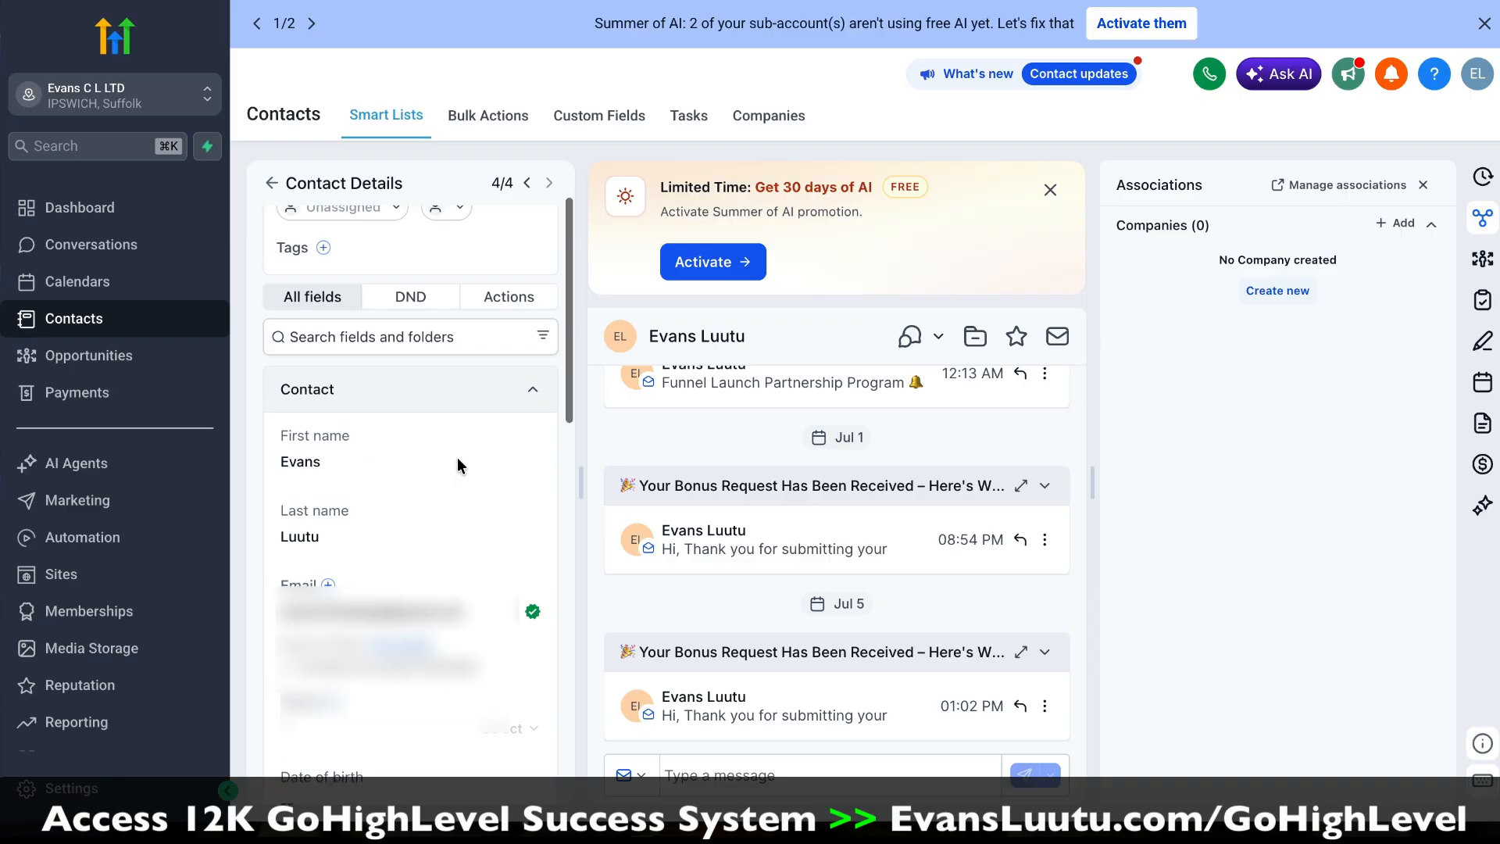
pyautogui.scroll(2, 459, 466)
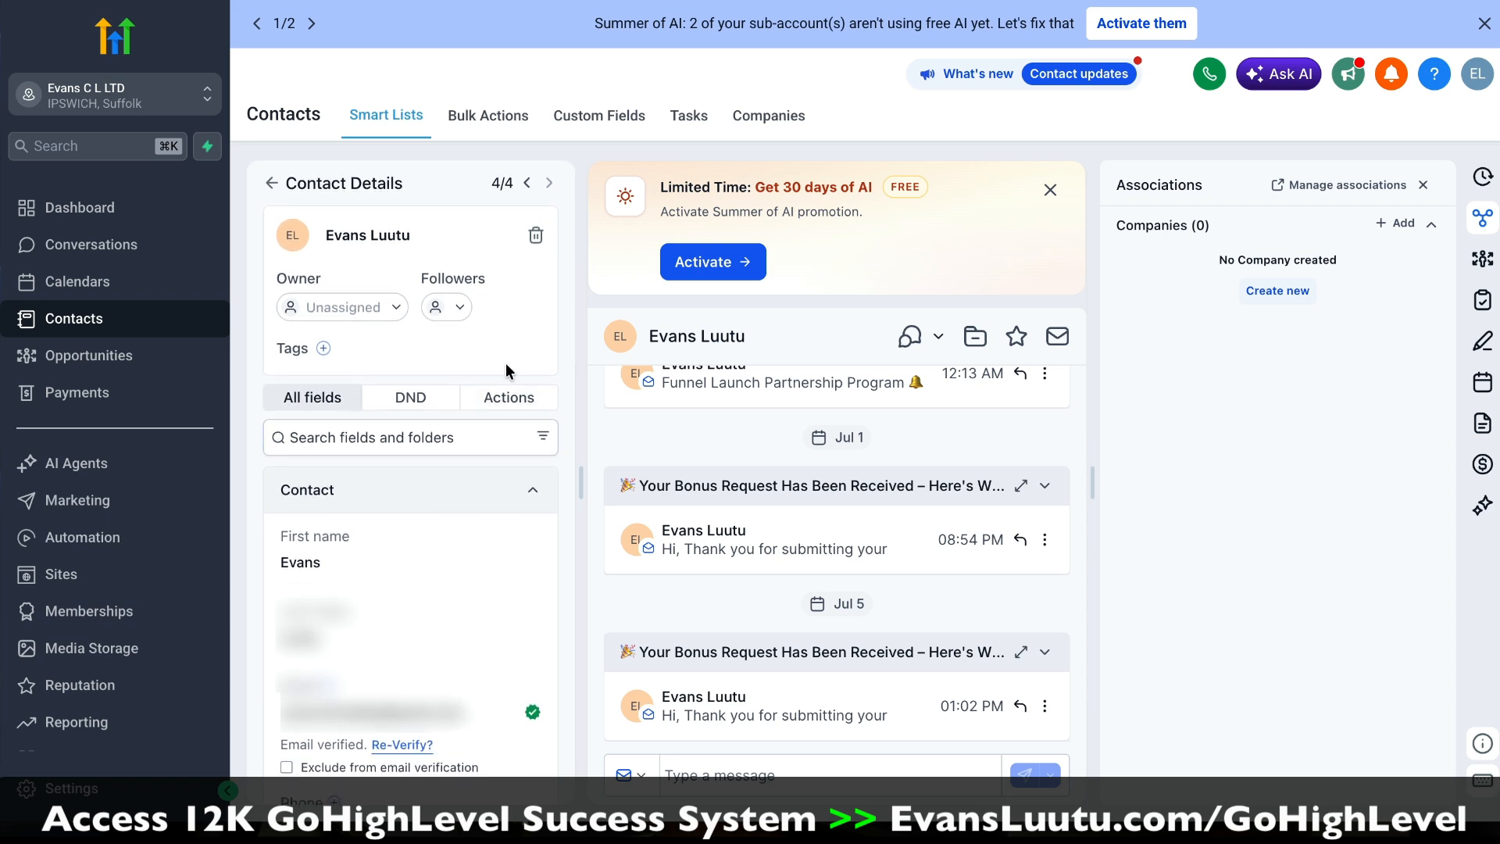
# Step: Create a "Funnel Lead" tag and apply it to the open contact
pyautogui.click(323, 349)
pyautogui.write('Funnel Lead')
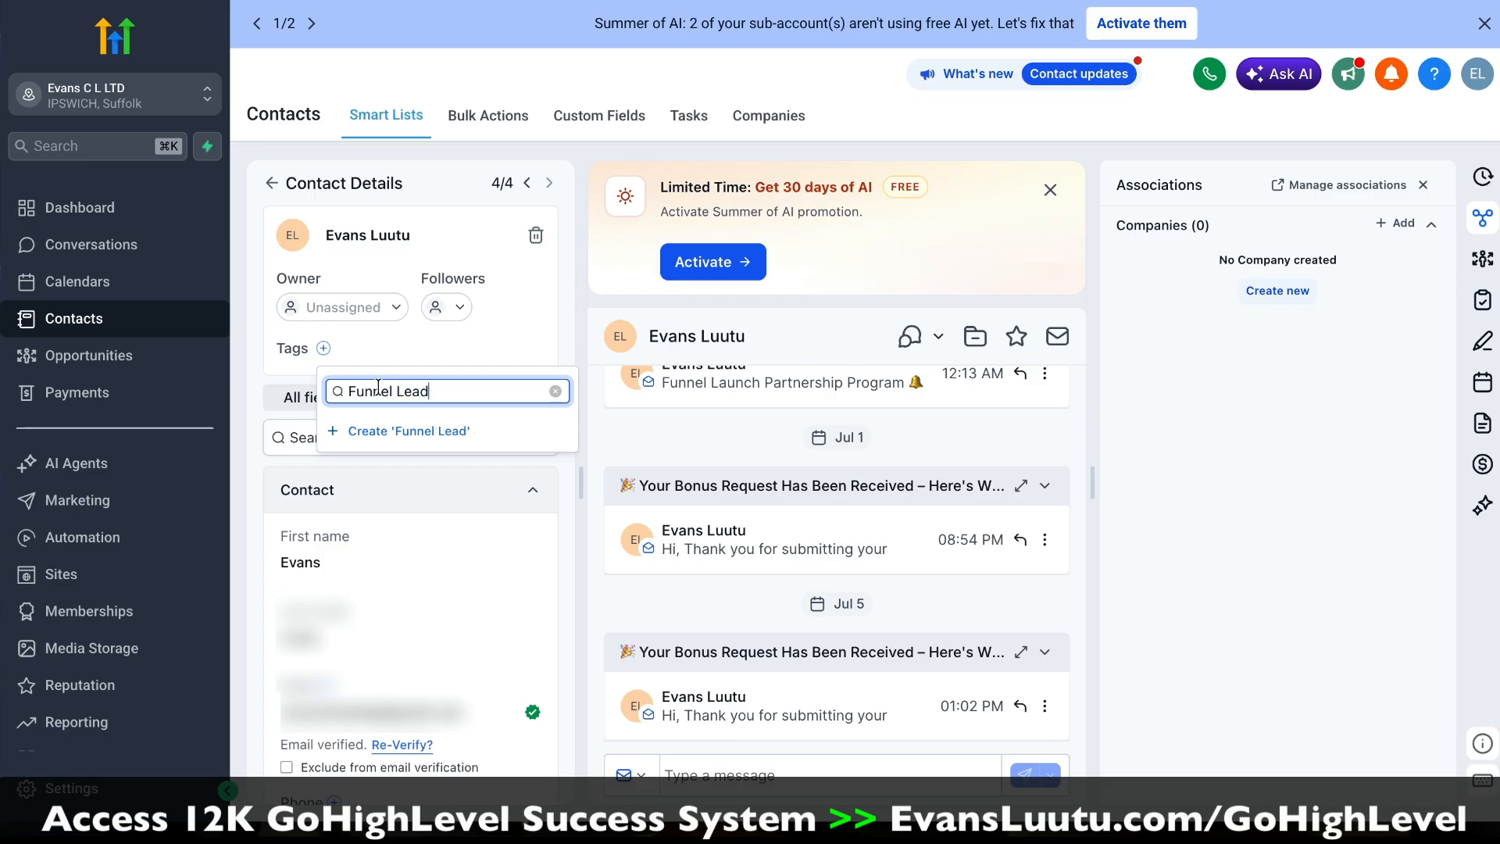
pyautogui.click(385, 434)
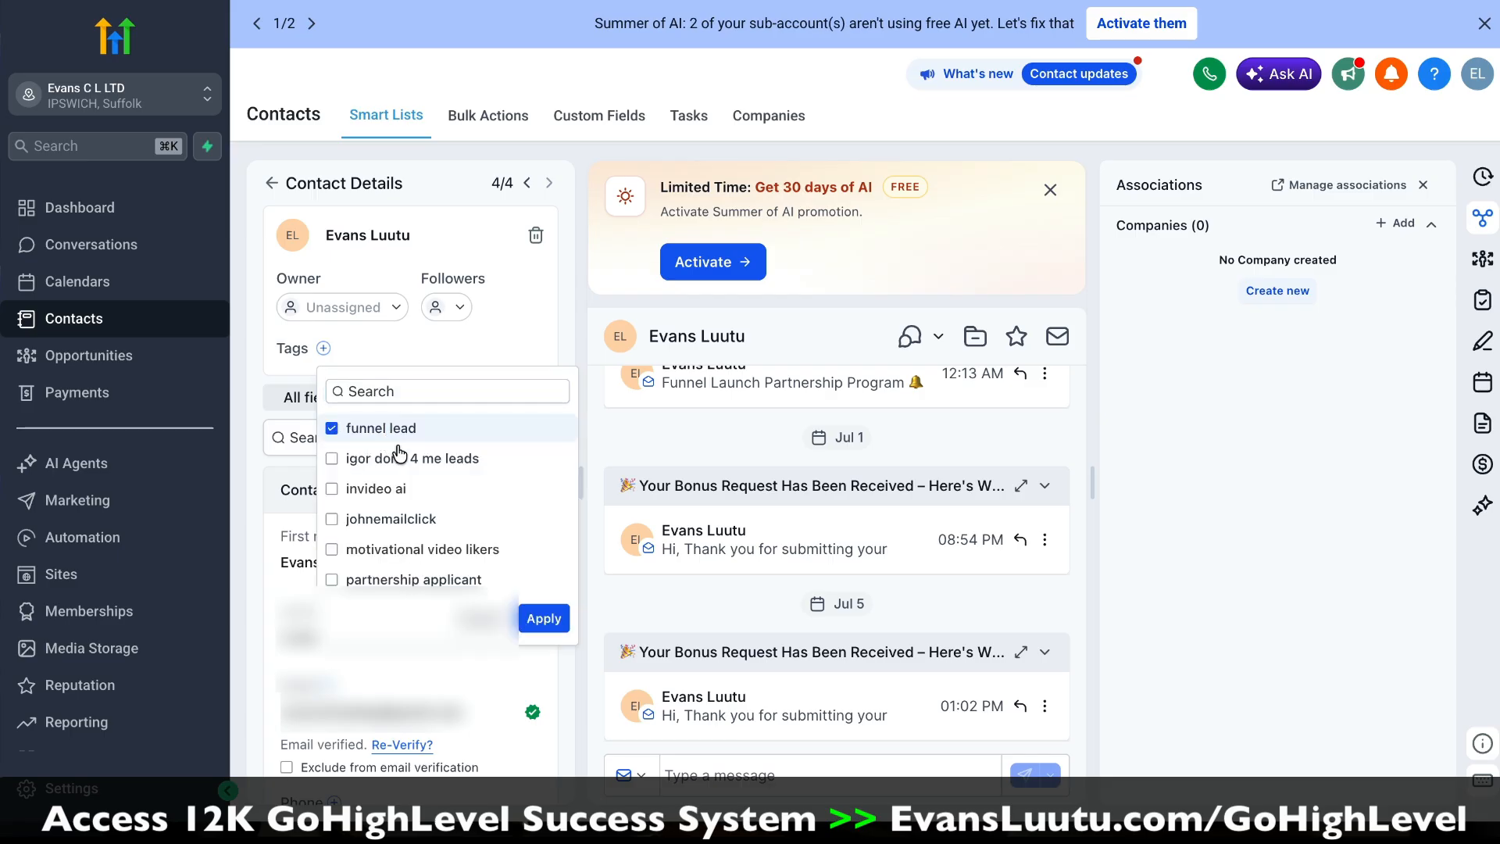
pyautogui.click(544, 619)
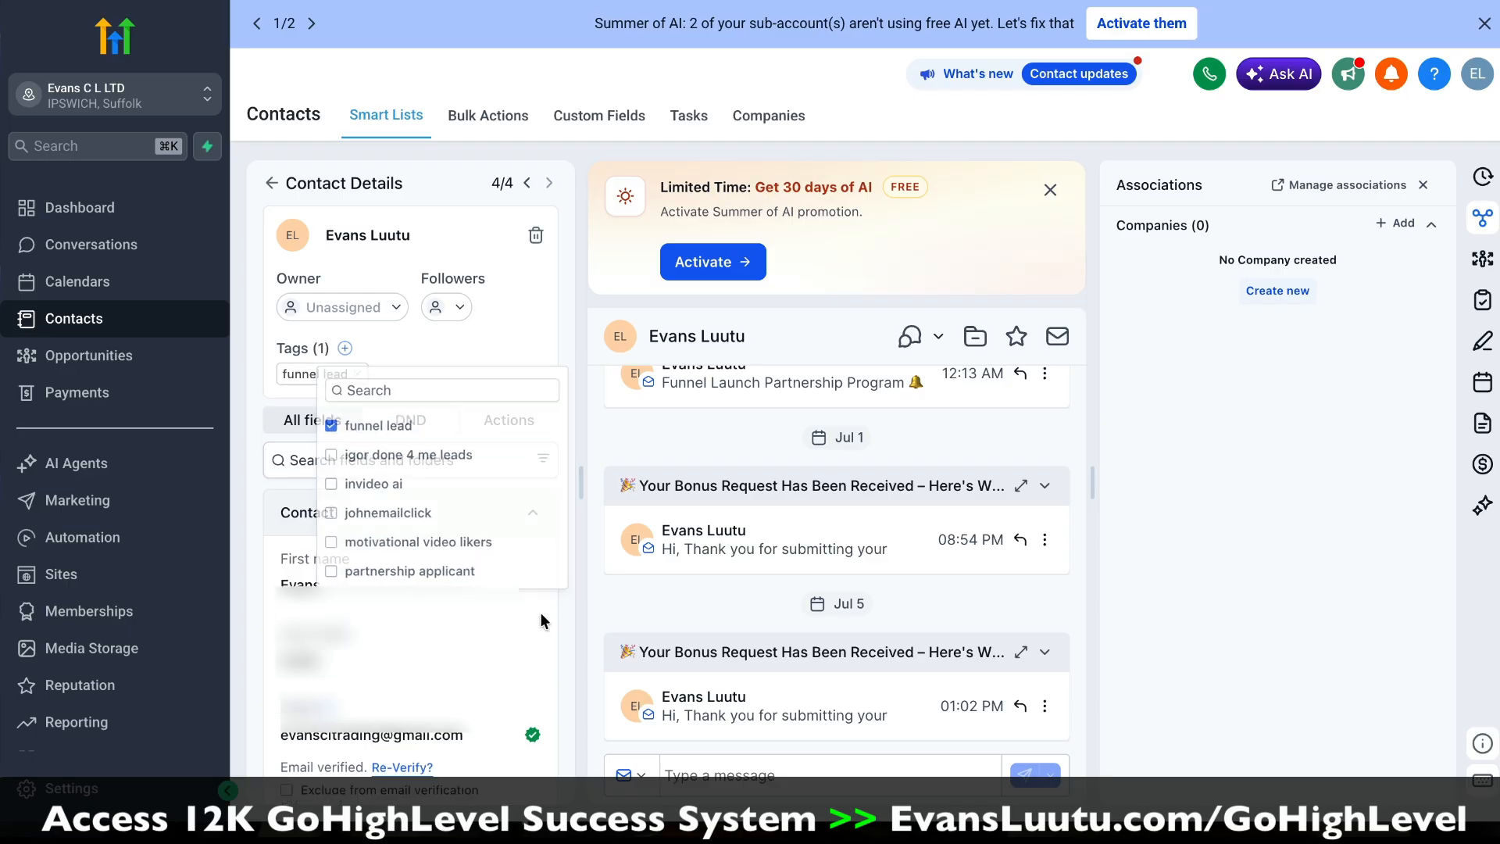
pyautogui.click(272, 183)
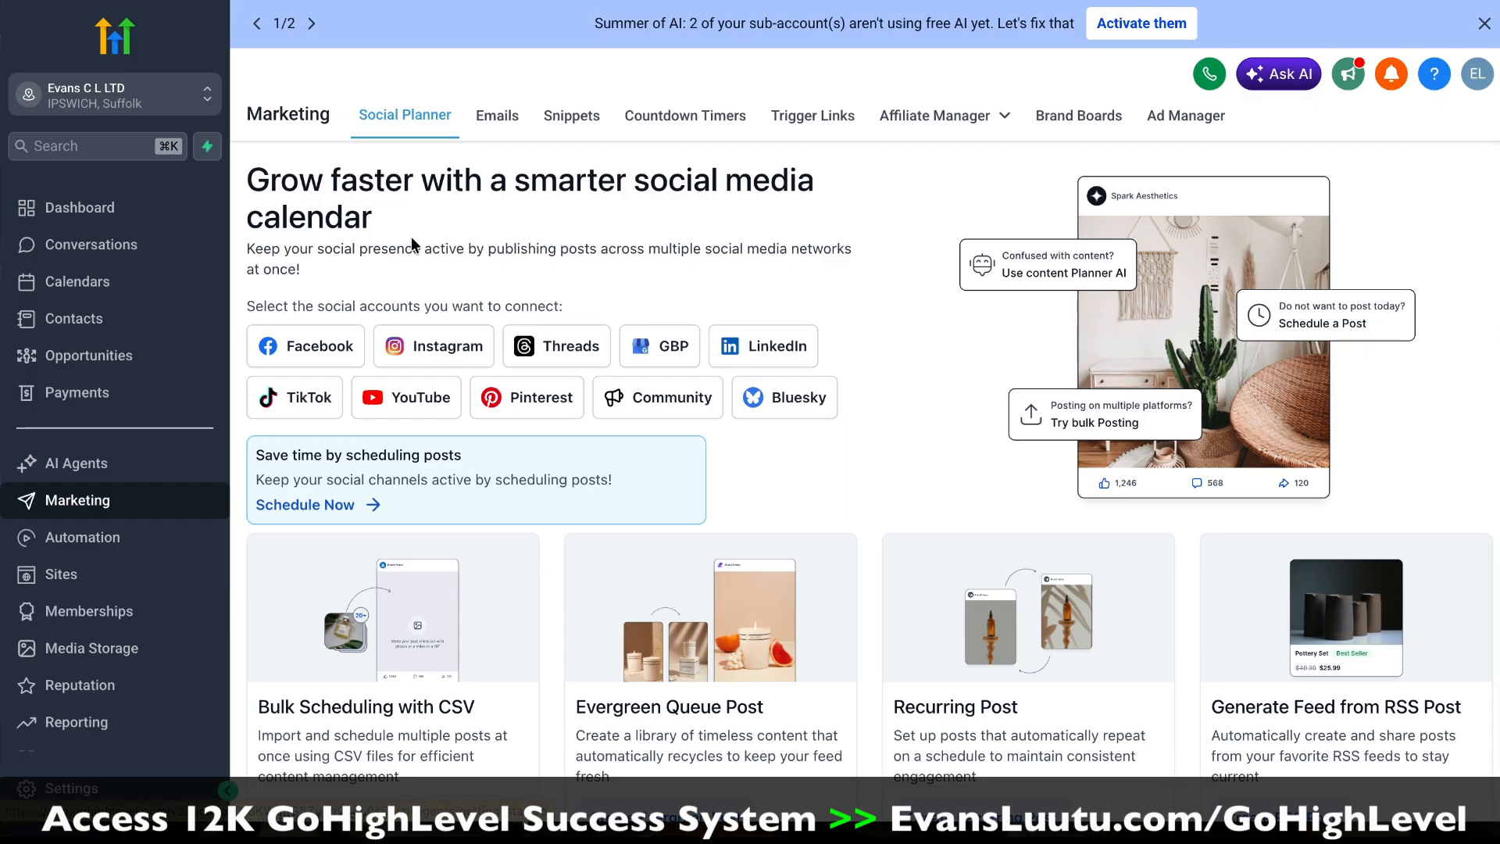
# Step: Open the email marketing template library for a campaign and browse the available email designs
pyautogui.click(500, 124)
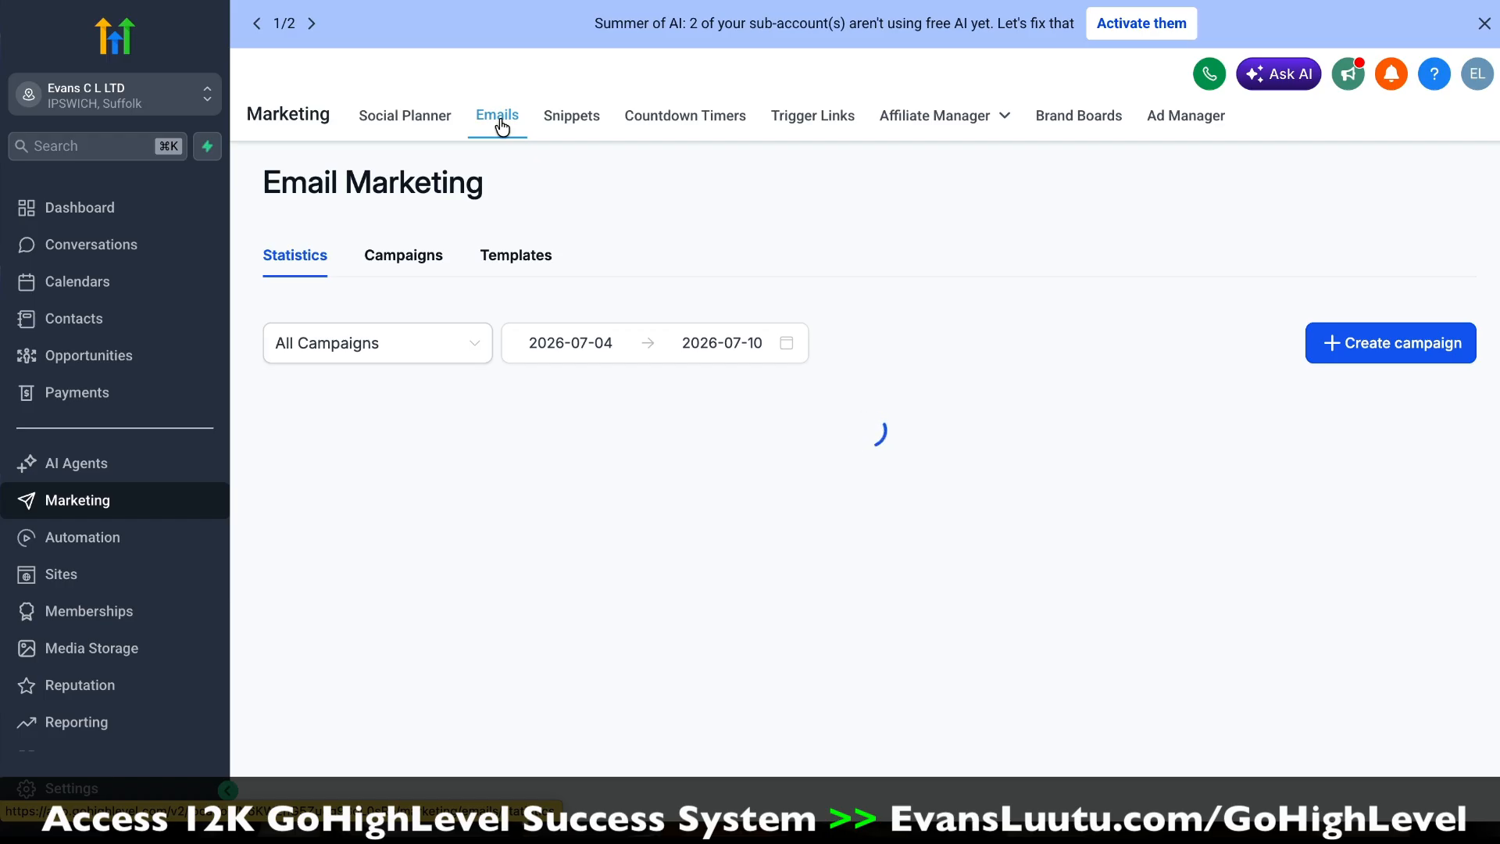
pyautogui.click(1306, 348)
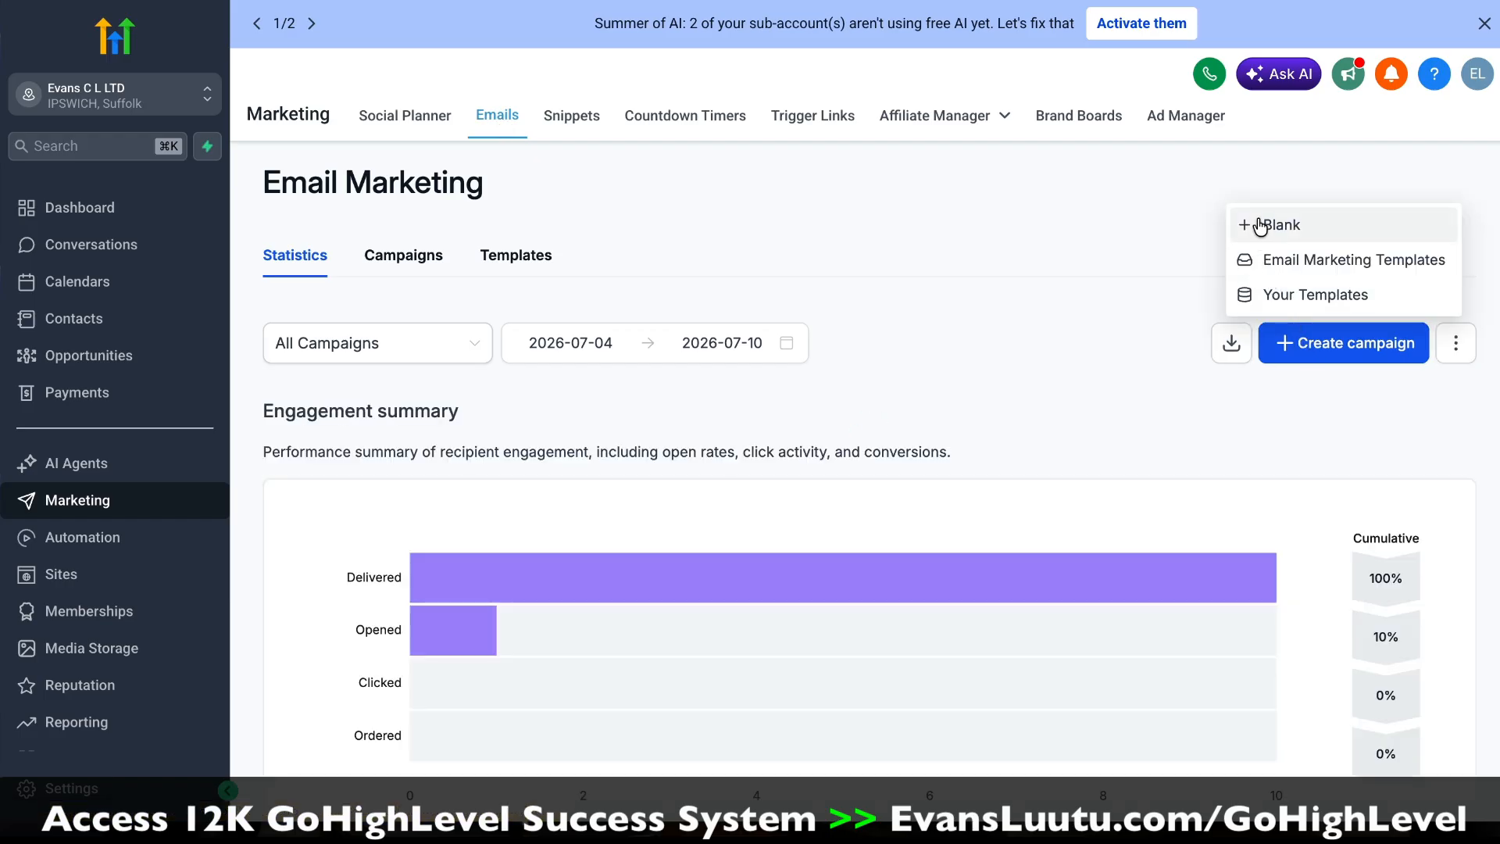
pyautogui.click(1281, 266)
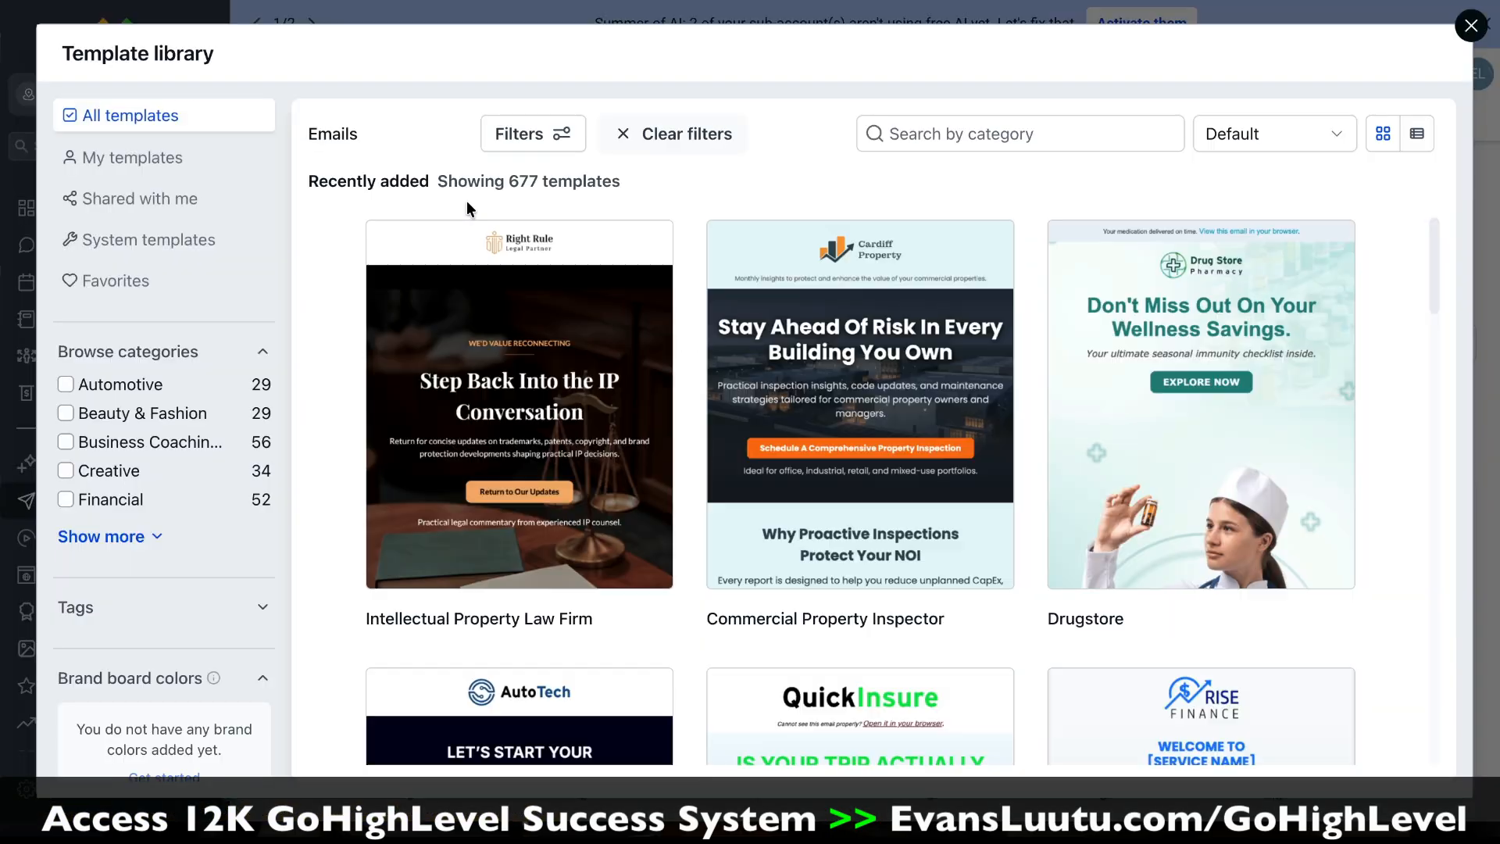
pyautogui.scroll(-3, 1411, 256)
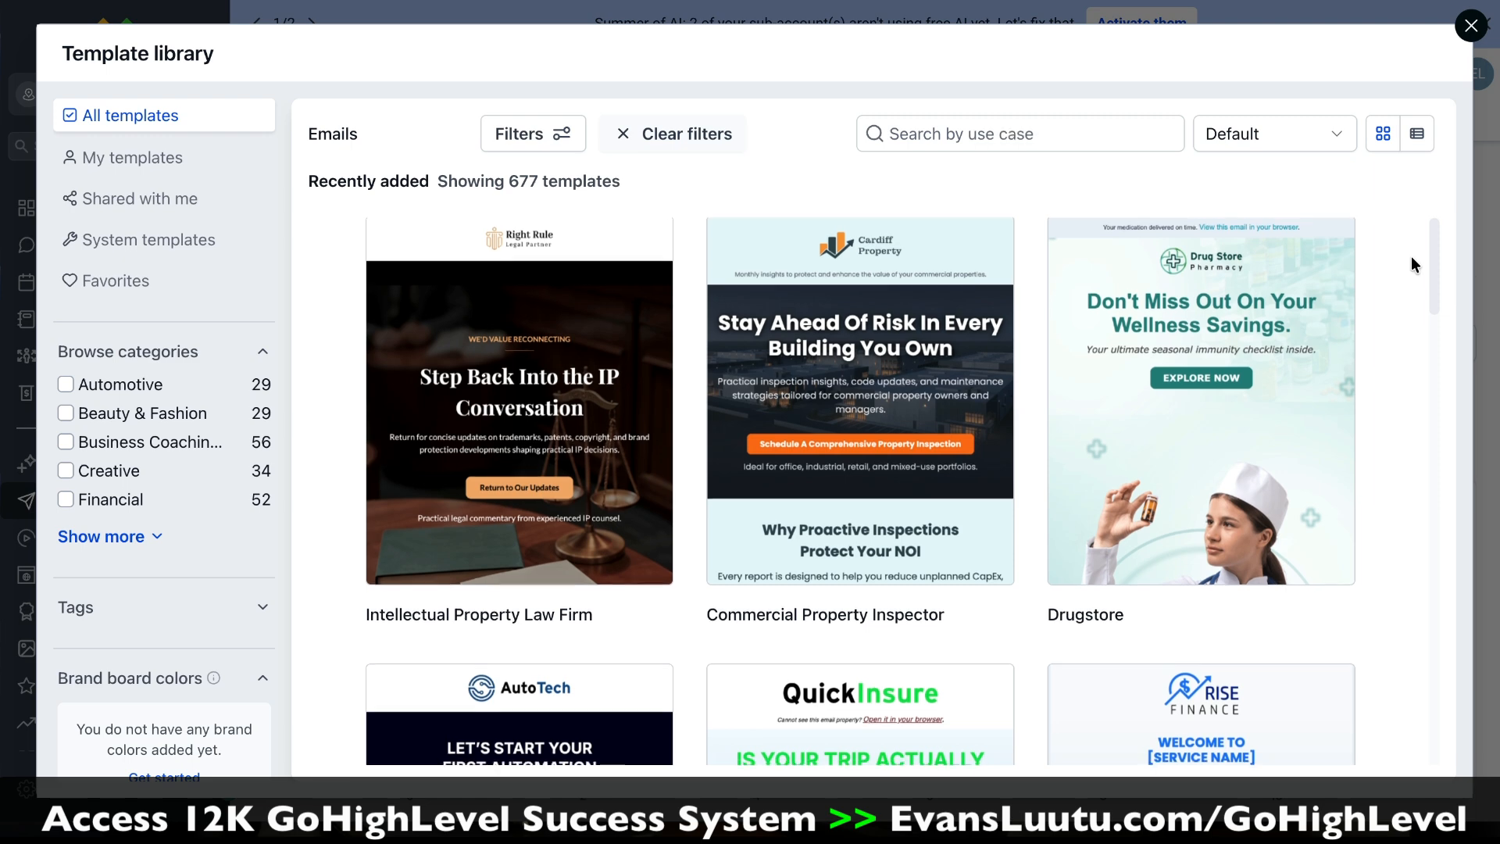
pyautogui.scroll(-3, 1411, 257)
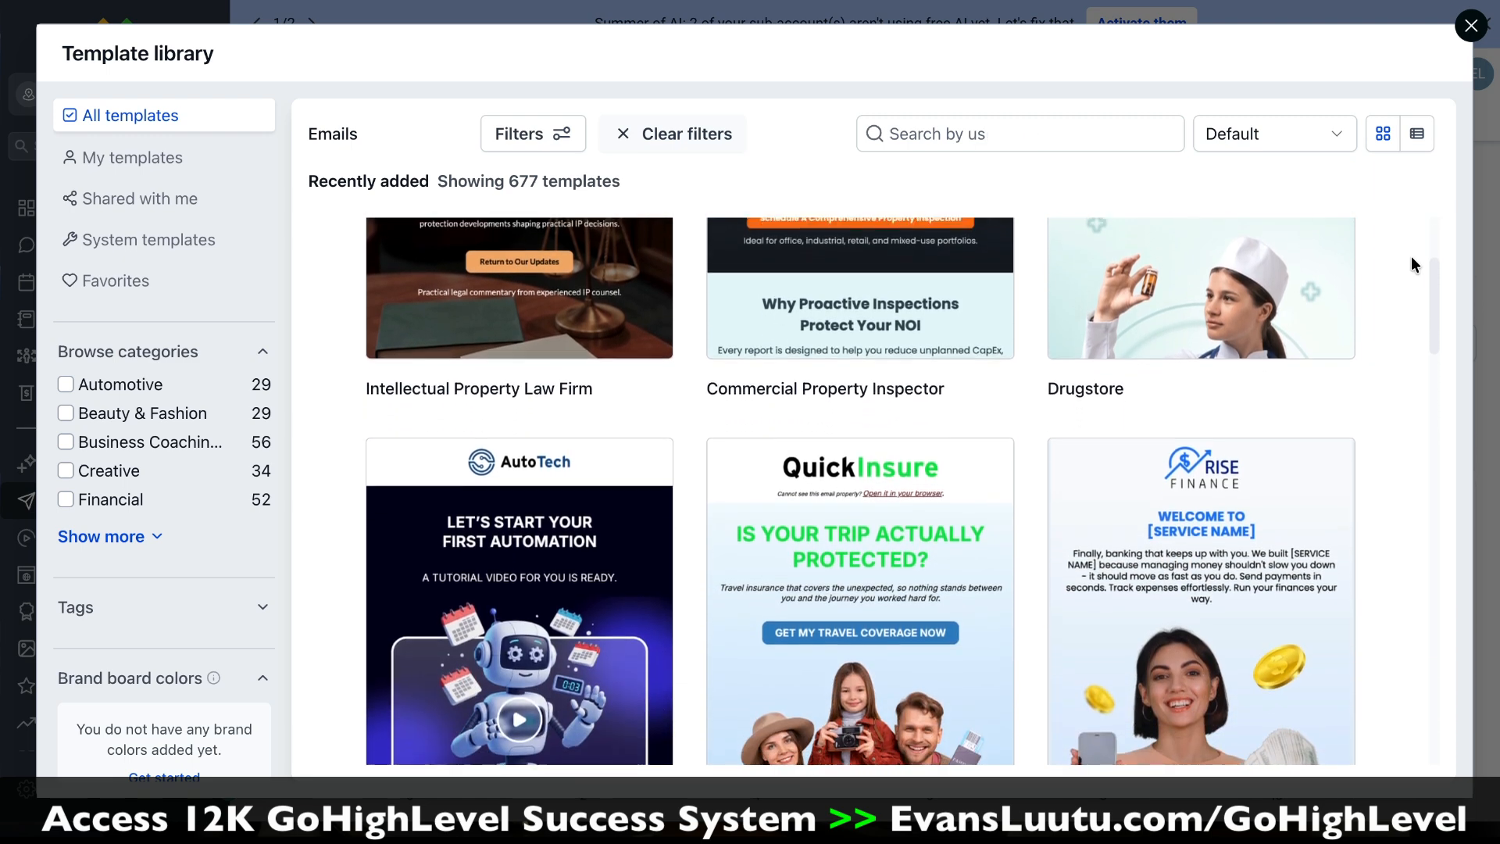
pyautogui.scroll(-3, 1411, 256)
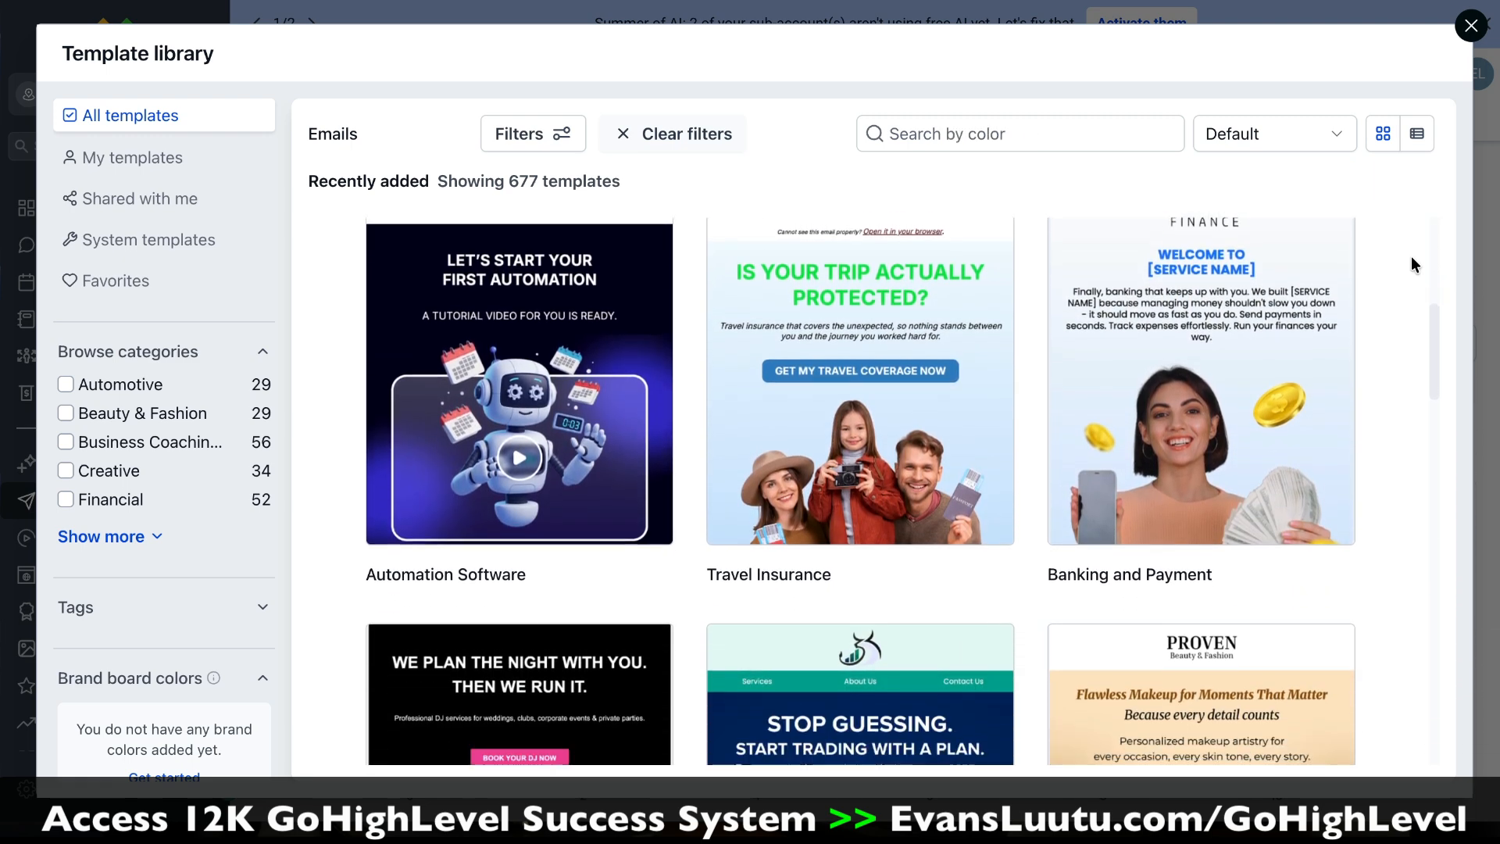
pyautogui.scroll(-2, 1411, 256)
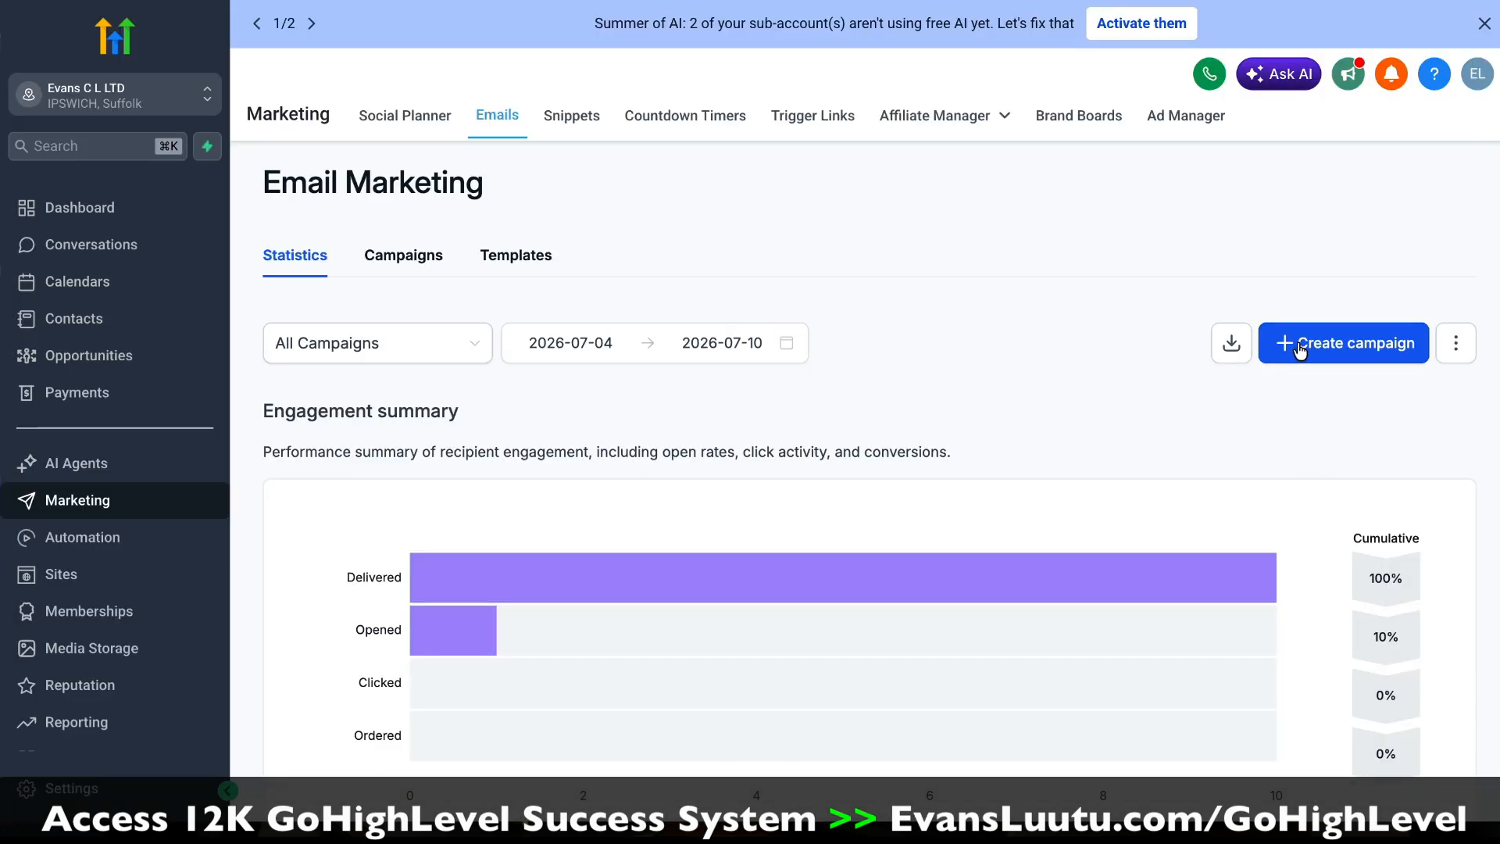
# Step: Create a blank email campaign named "Funnel Lead Campaign" in the plain text editor
pyautogui.click(1300, 351)
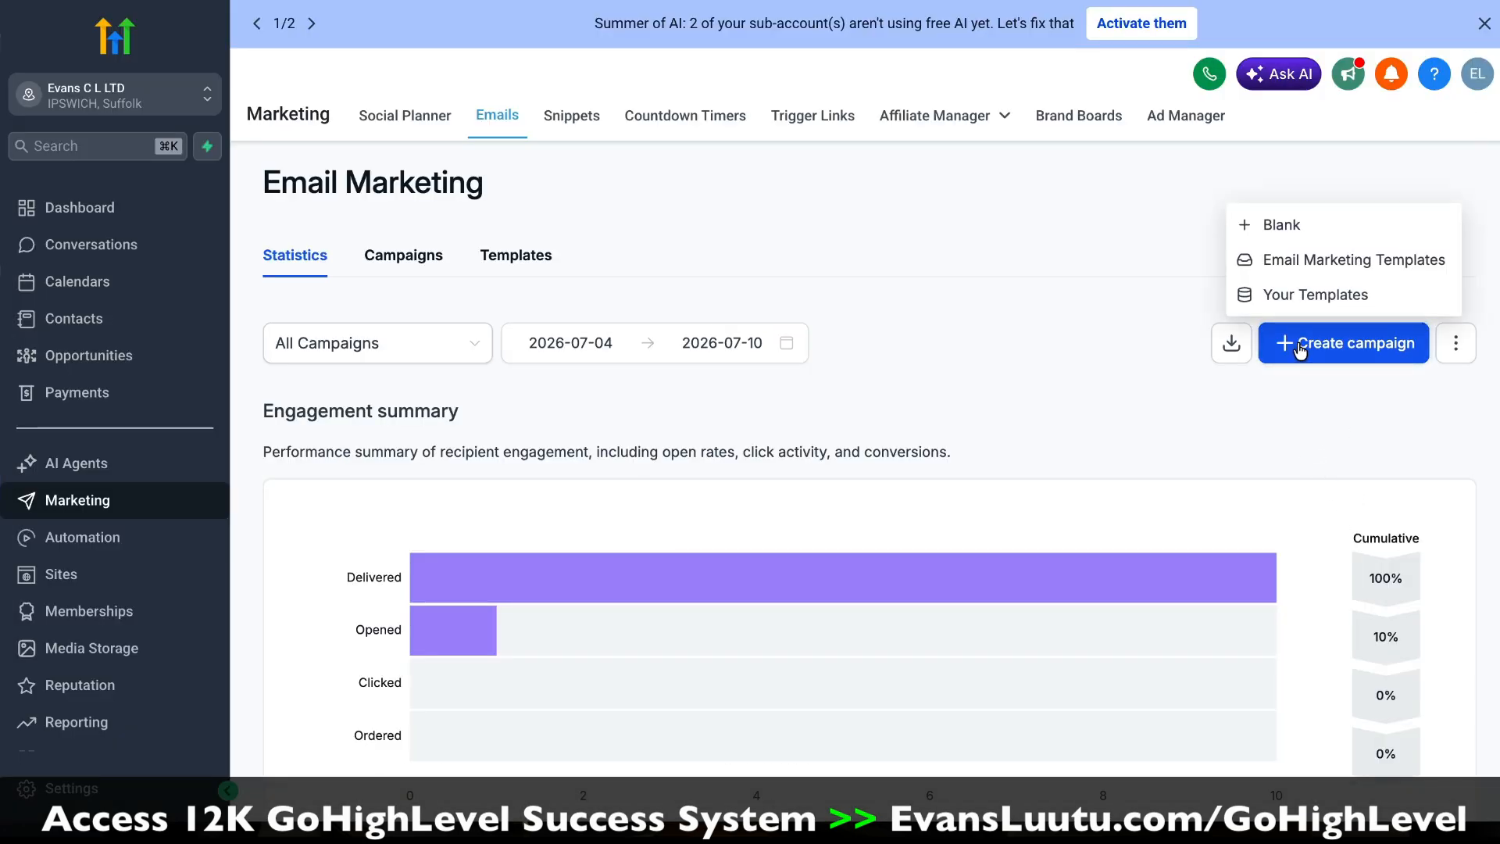
pyautogui.click(1286, 228)
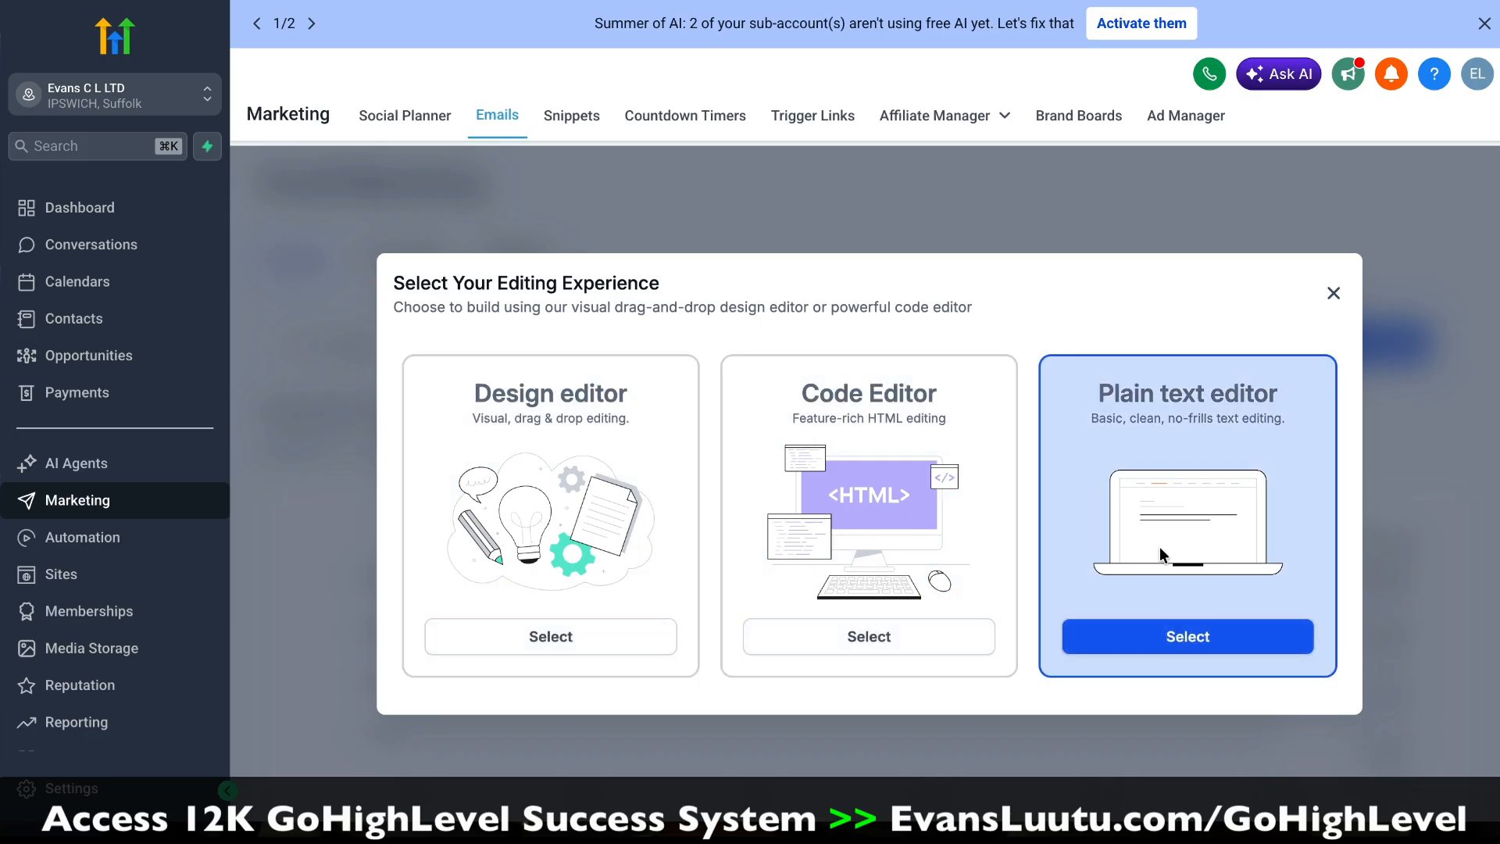
pyautogui.click(1207, 647)
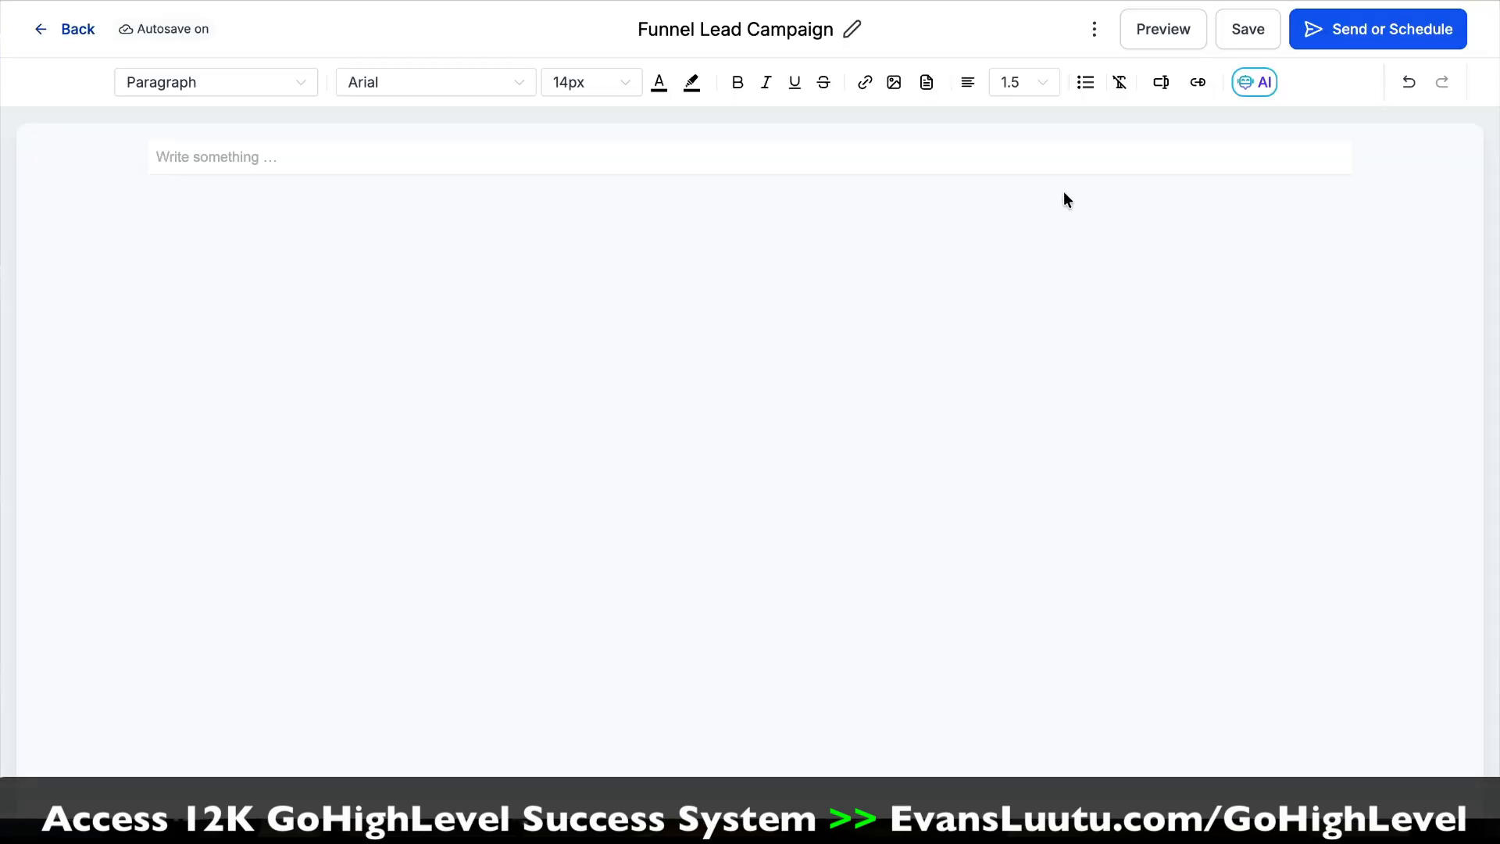
# Step: Open the campaign's sending settings and enter a subject line beginning with "Your Funnel Guide"
pyautogui.click(1351, 35)
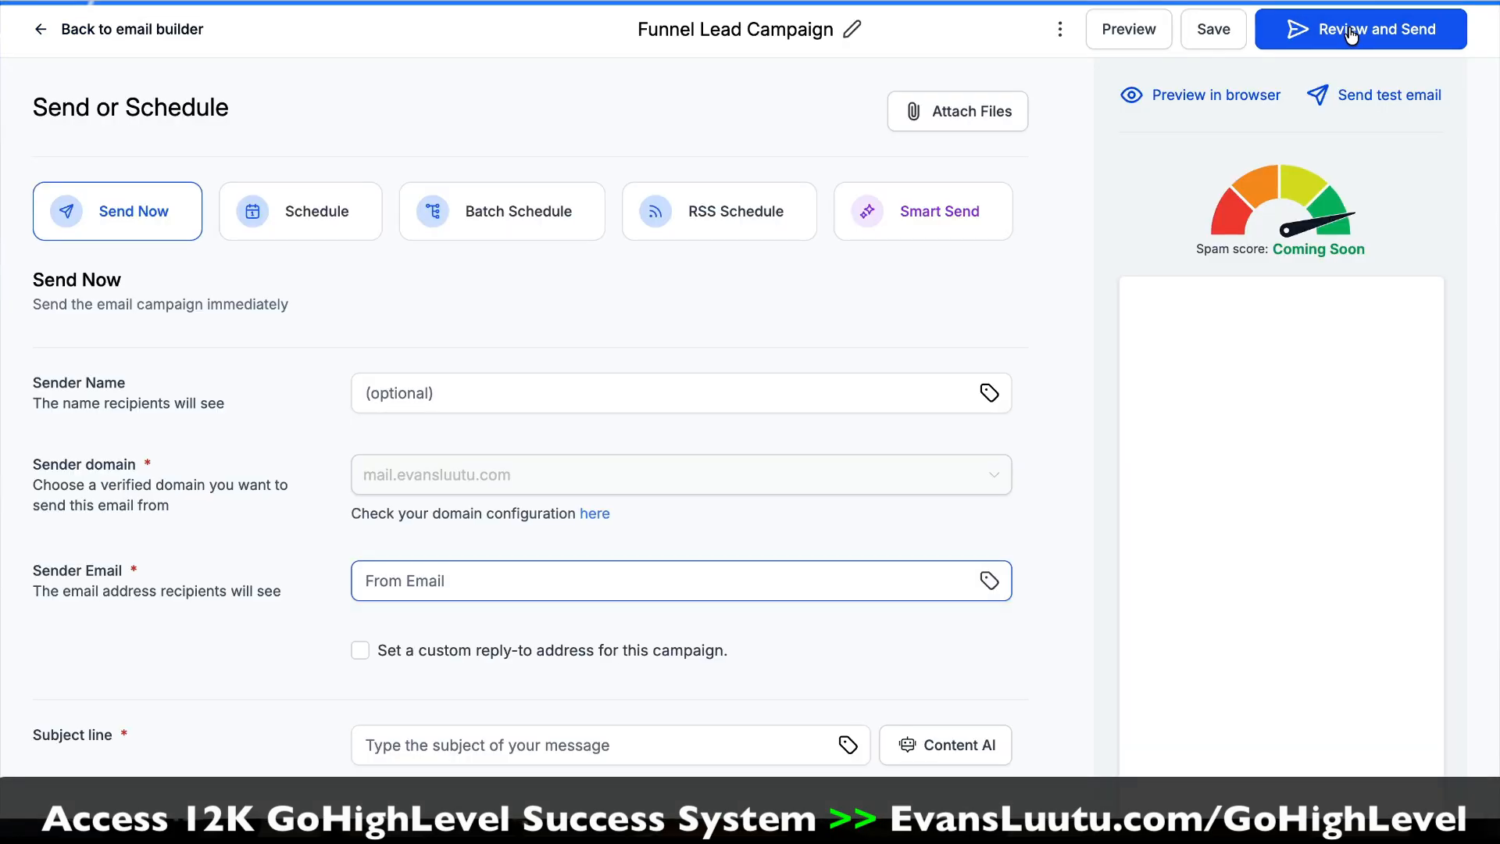
pyautogui.scroll(-1, 613, 625)
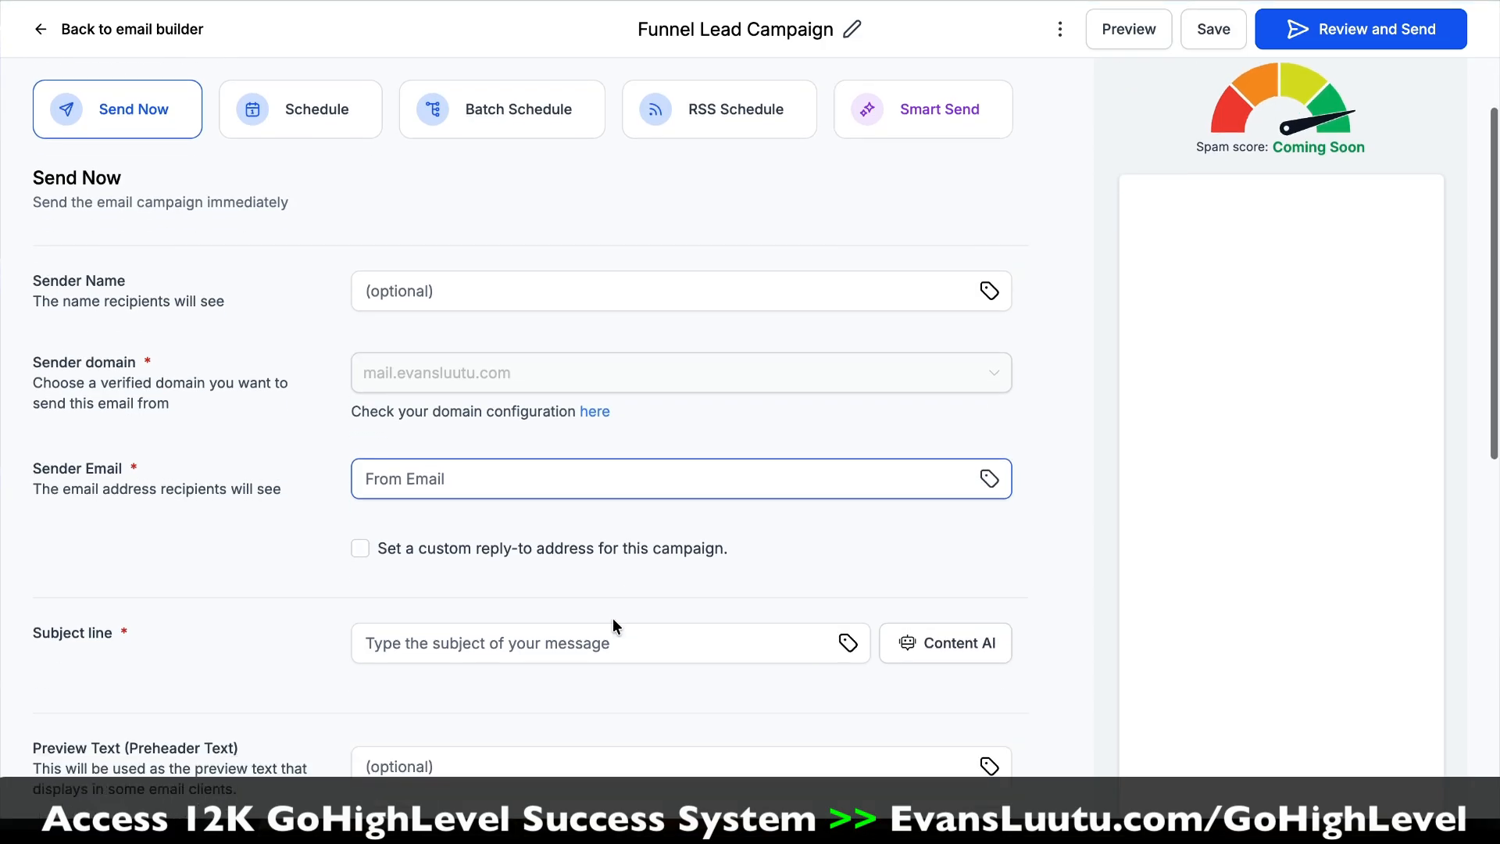
pyautogui.click(601, 640)
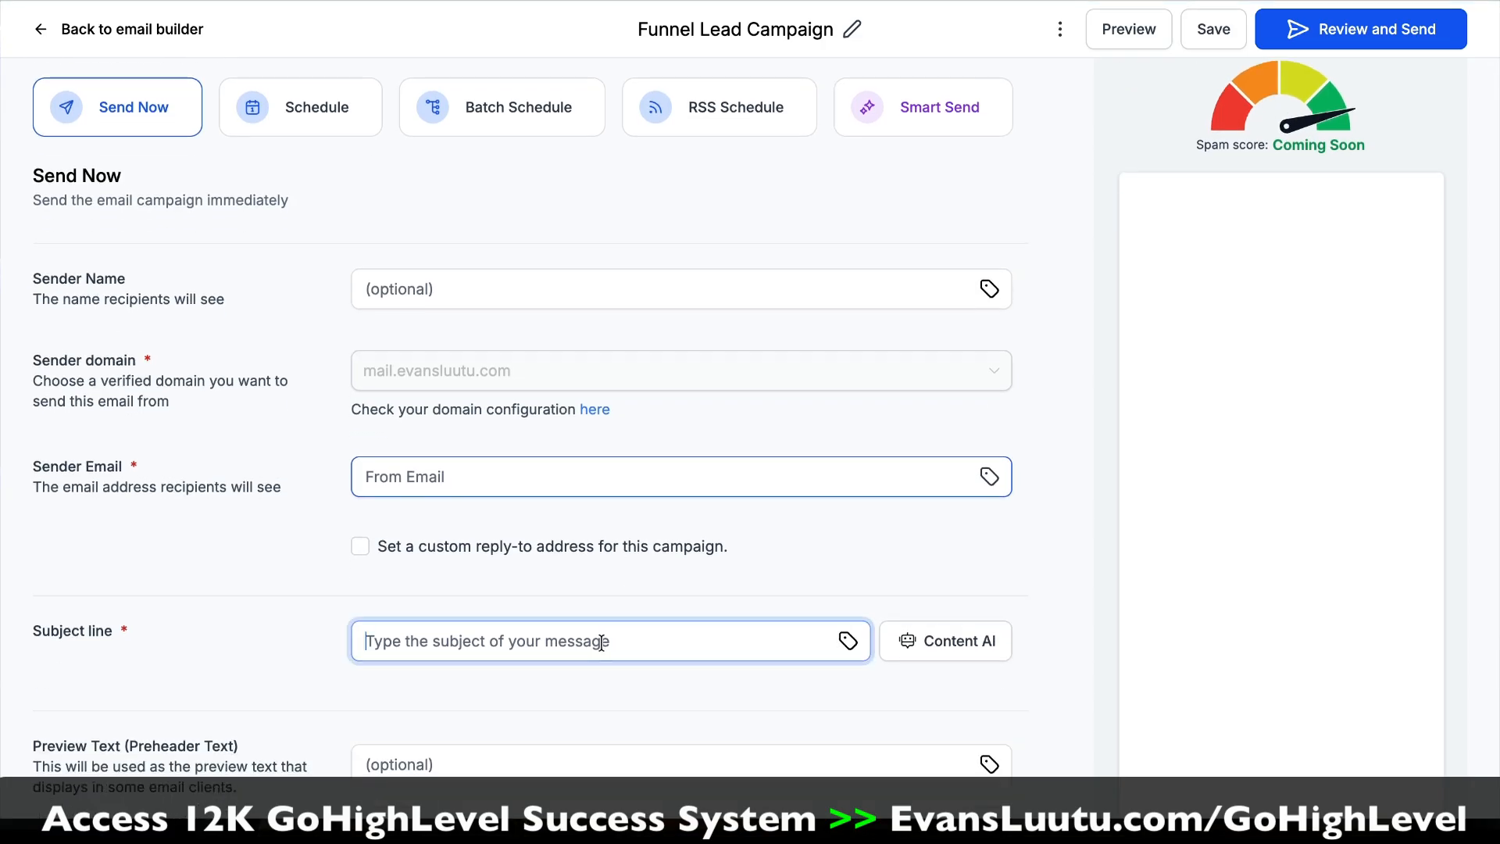
pyautogui.write('Your Funnel')
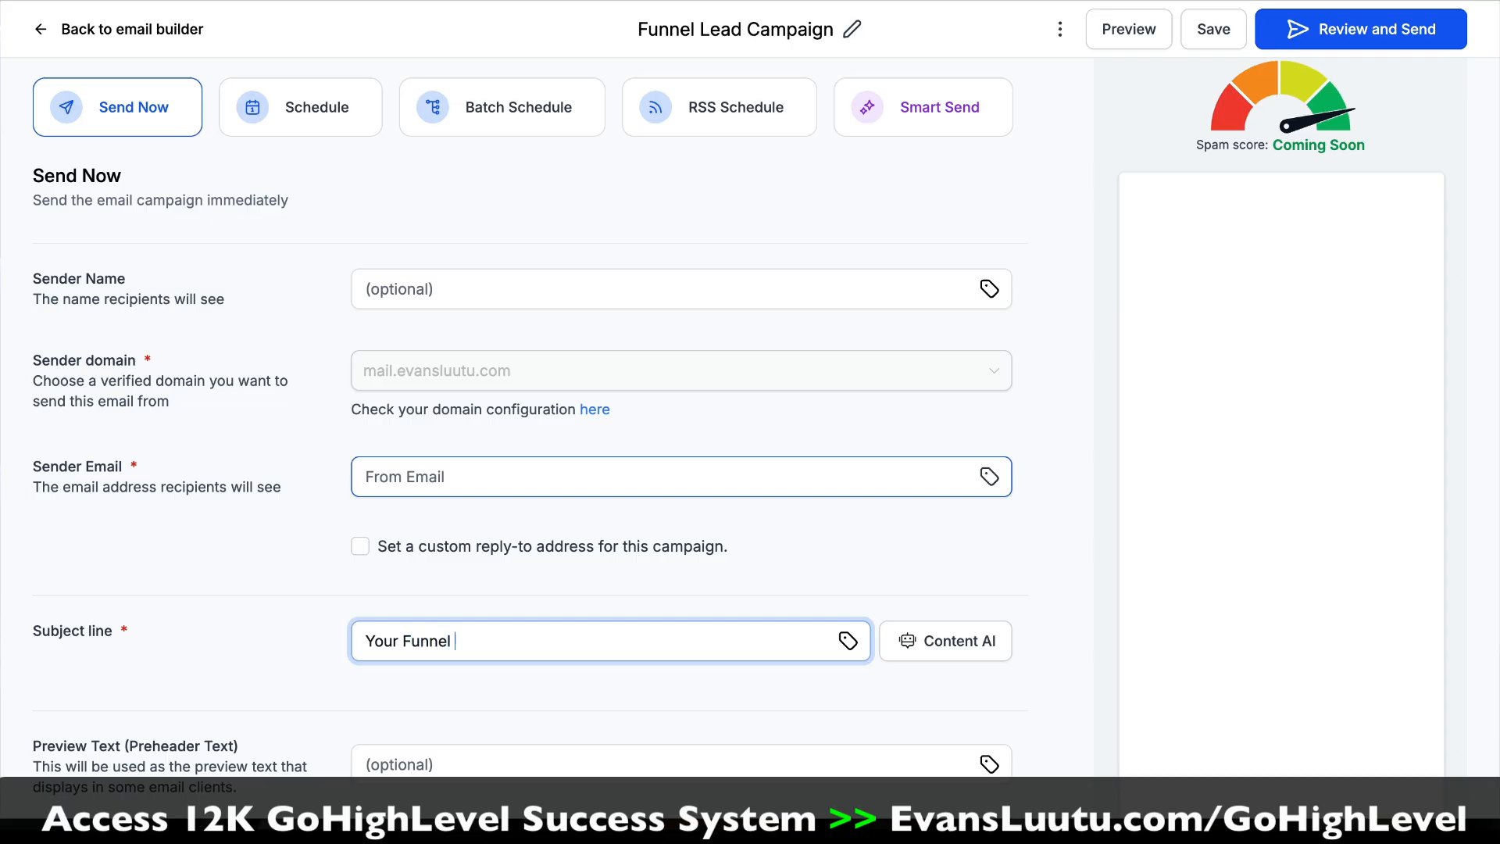
pyautogui.write(' Guide Is Ready!')
pyautogui.click(1039, 557)
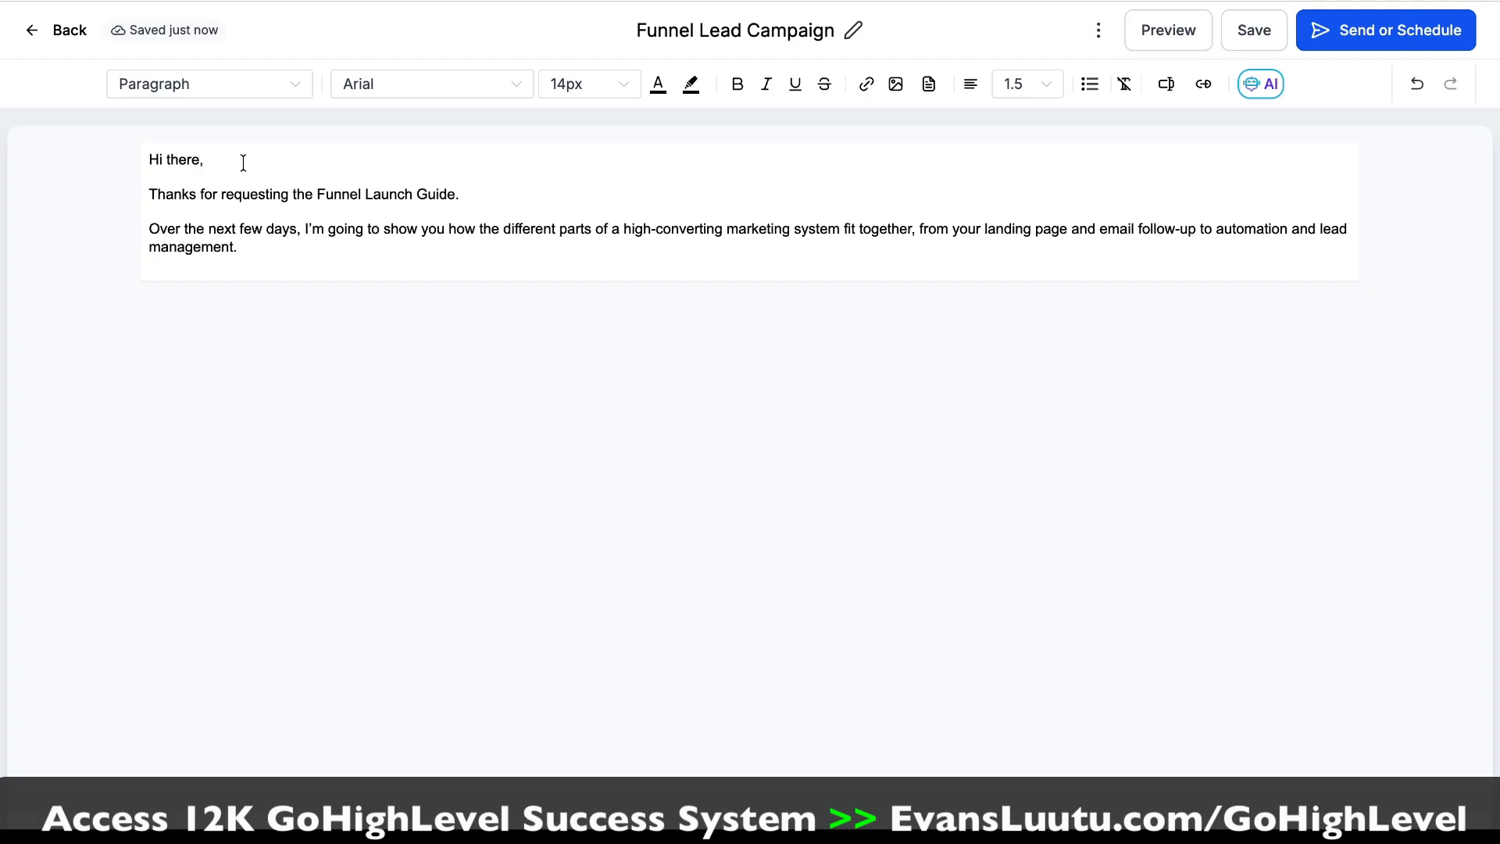
pyautogui.press('Return')
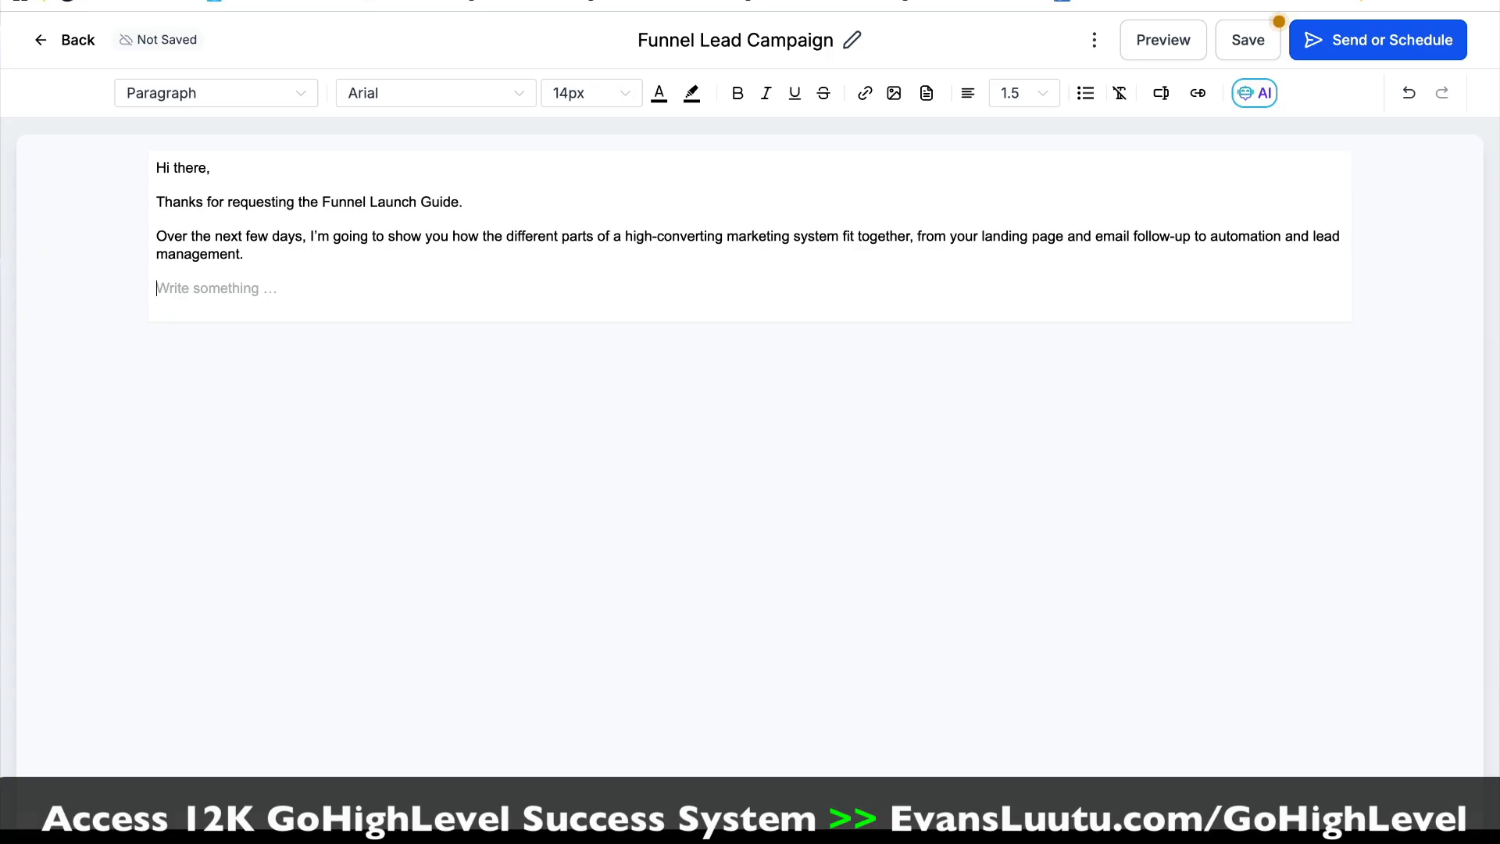
pyautogui.write('You can access the guide here.')
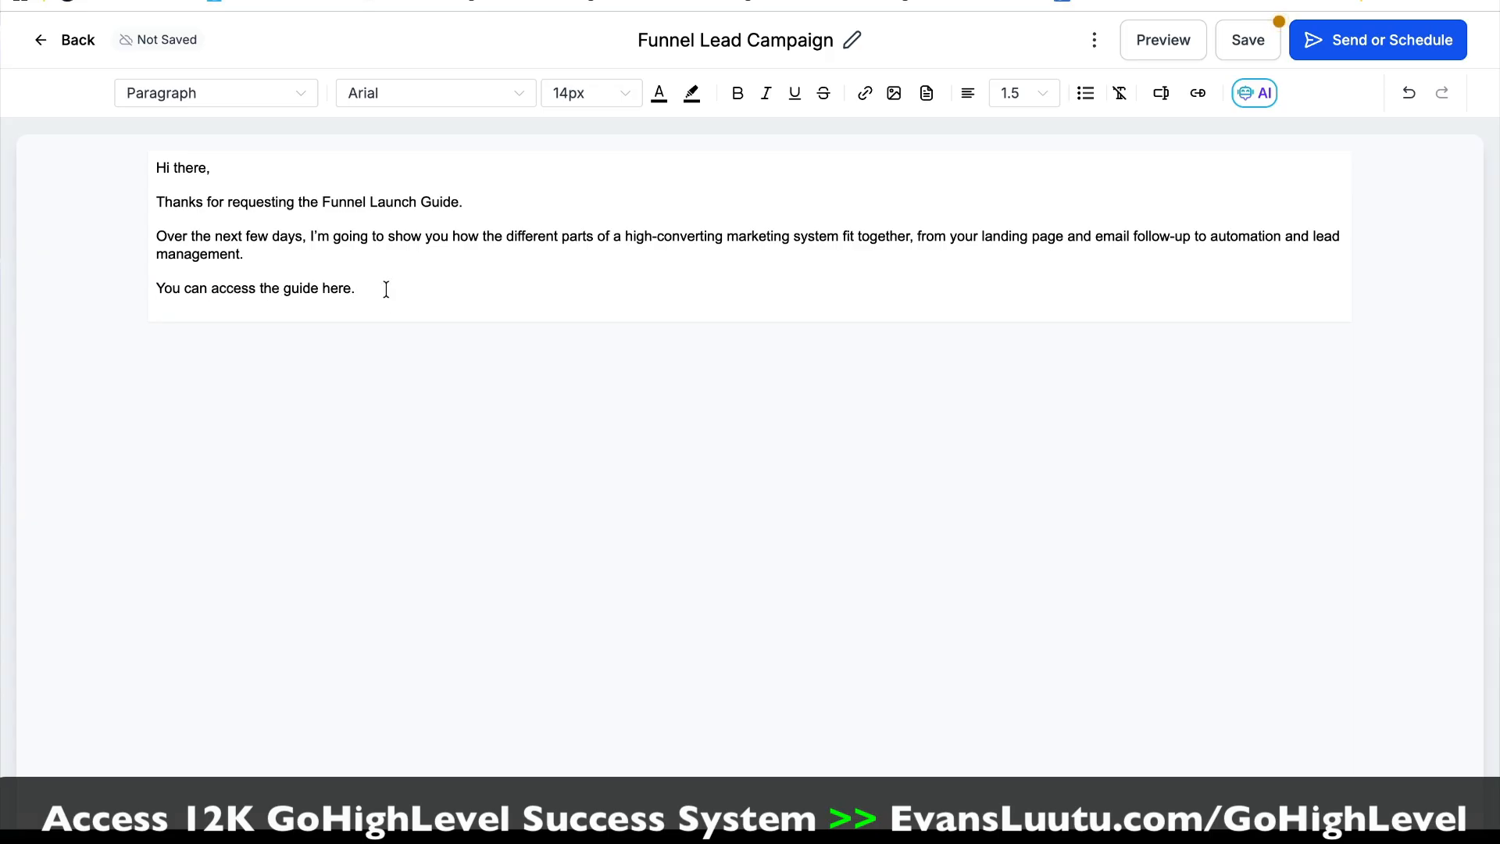
pyautogui.moveTo(383, 287); pyautogui.dragTo(151, 291)
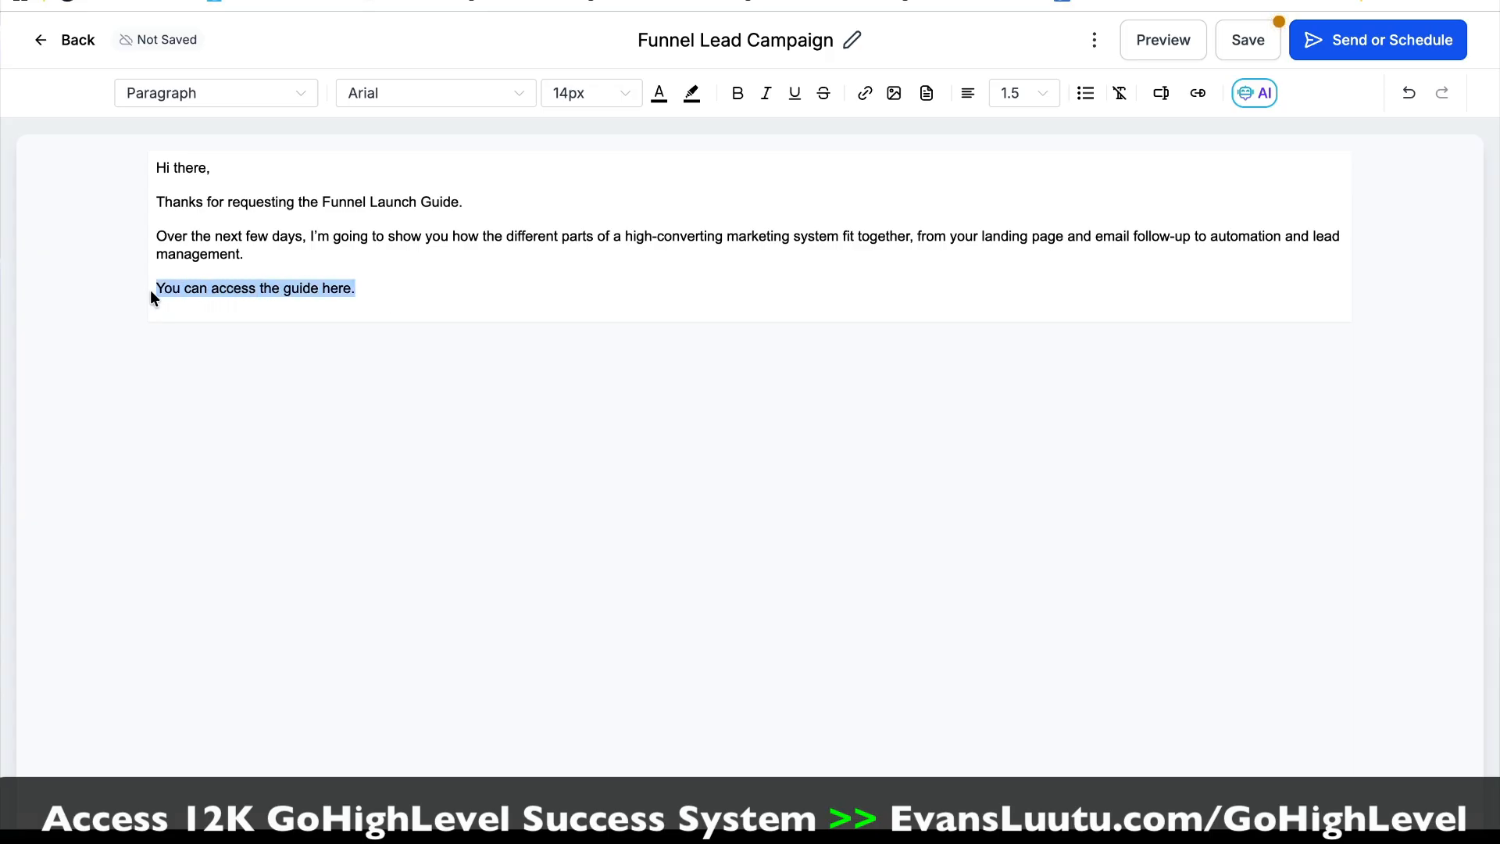
pyautogui.click(864, 95)
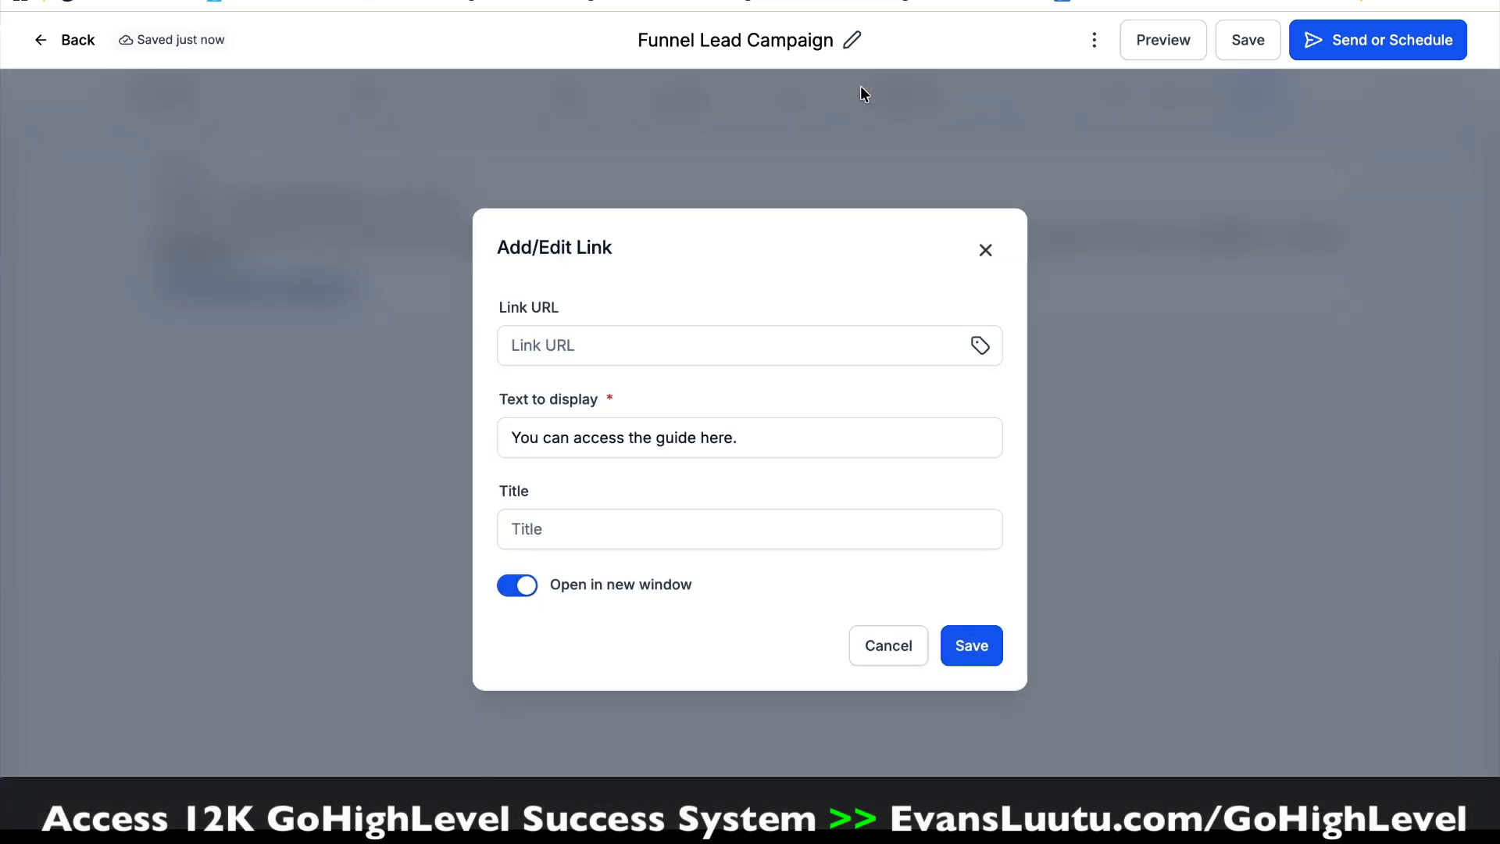
pyautogui.click(813, 344)
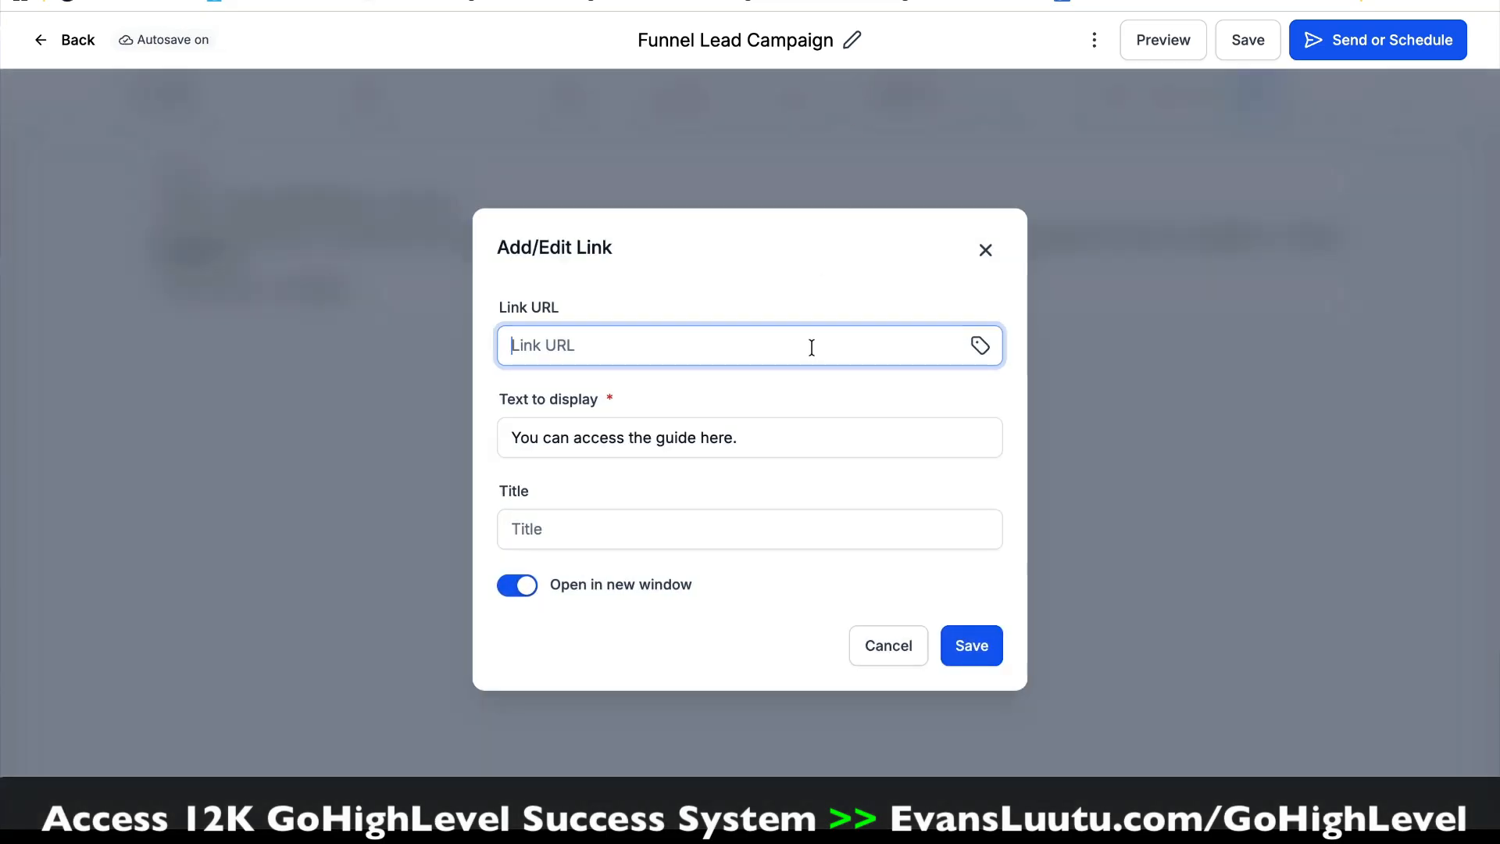
pyautogui.write('https://evansluutuonline.com/funnelpartnershipprogram')
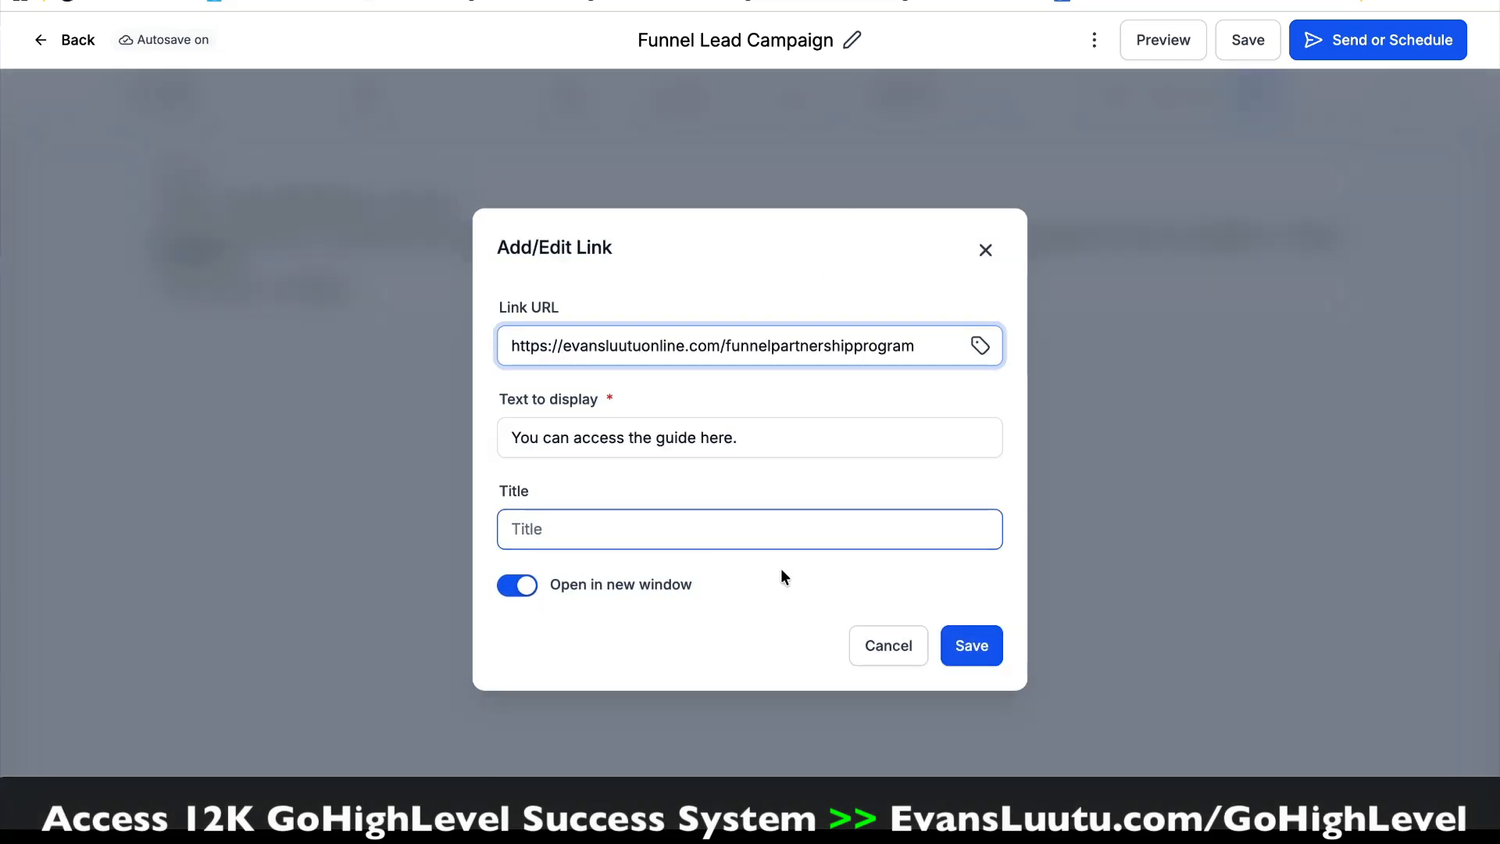
pyautogui.click(971, 647)
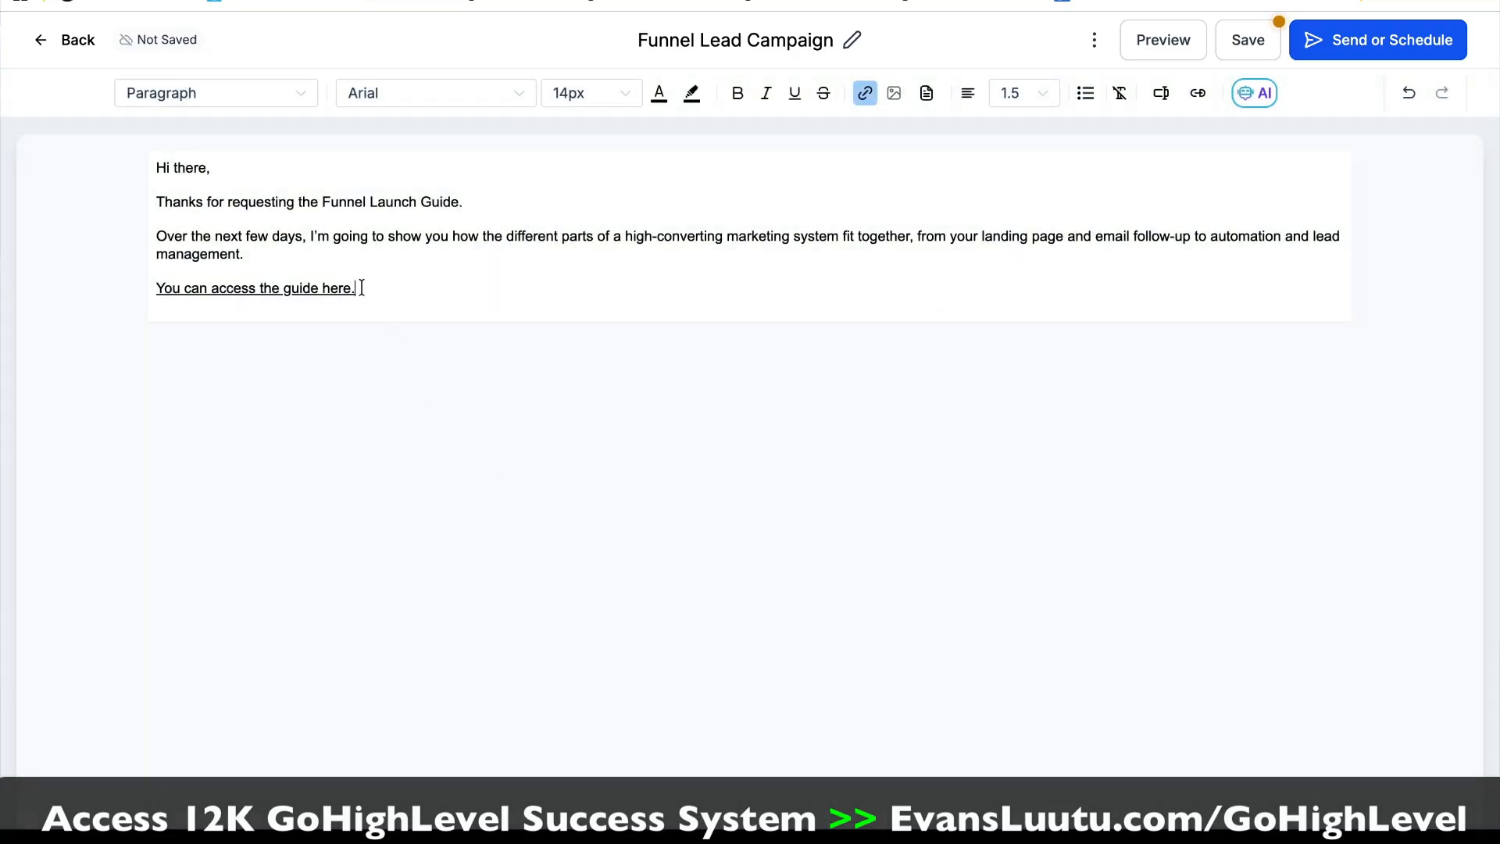
# Step: Make the "You can access the guide here." link line bold and color its text blue #388cd1
pyautogui.moveTo(357, 288); pyautogui.dragTo(152, 288)
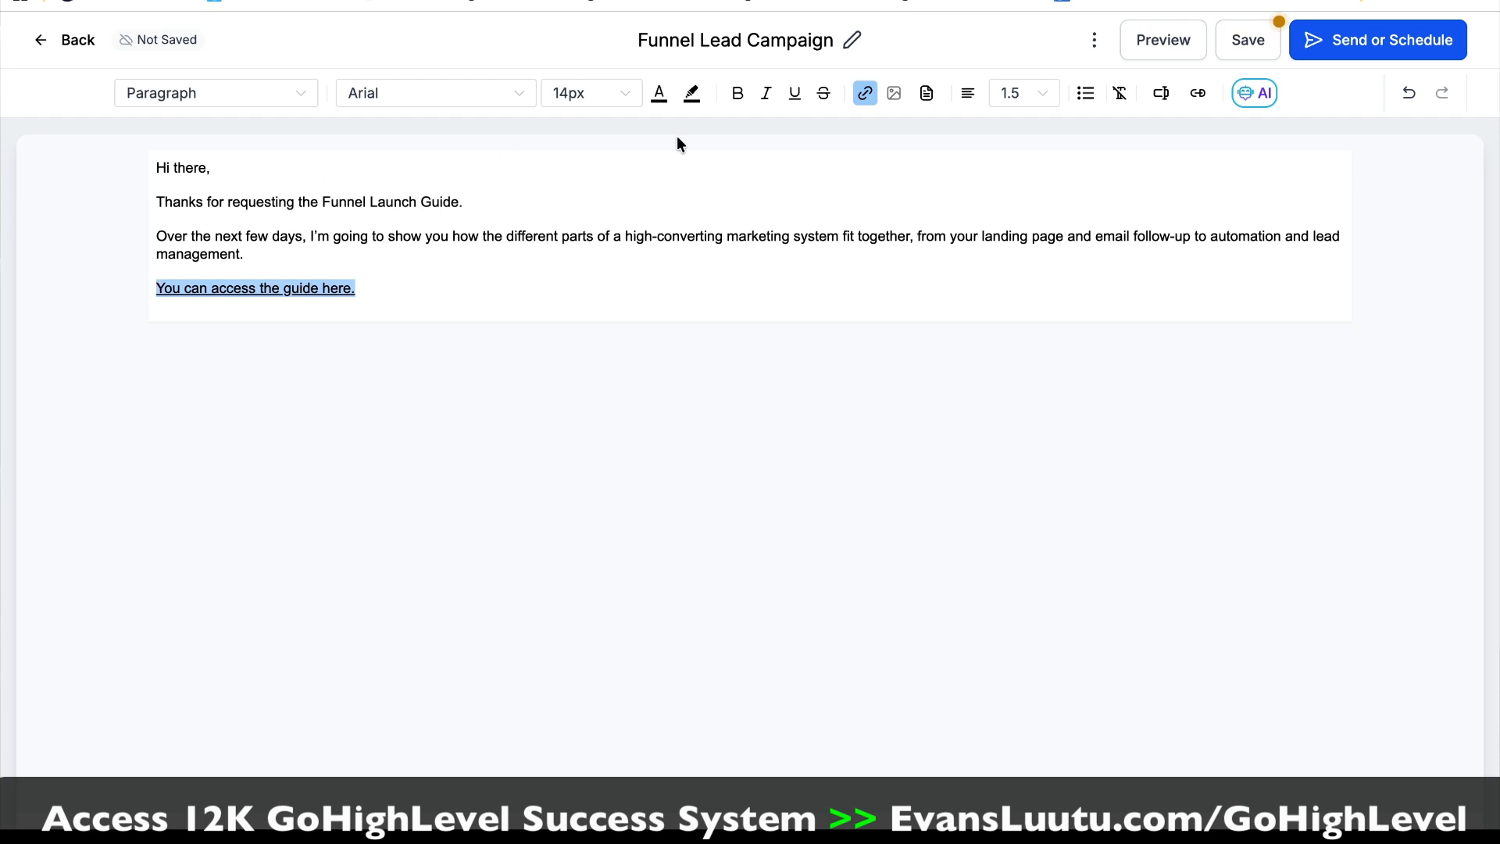
pyautogui.click(735, 93)
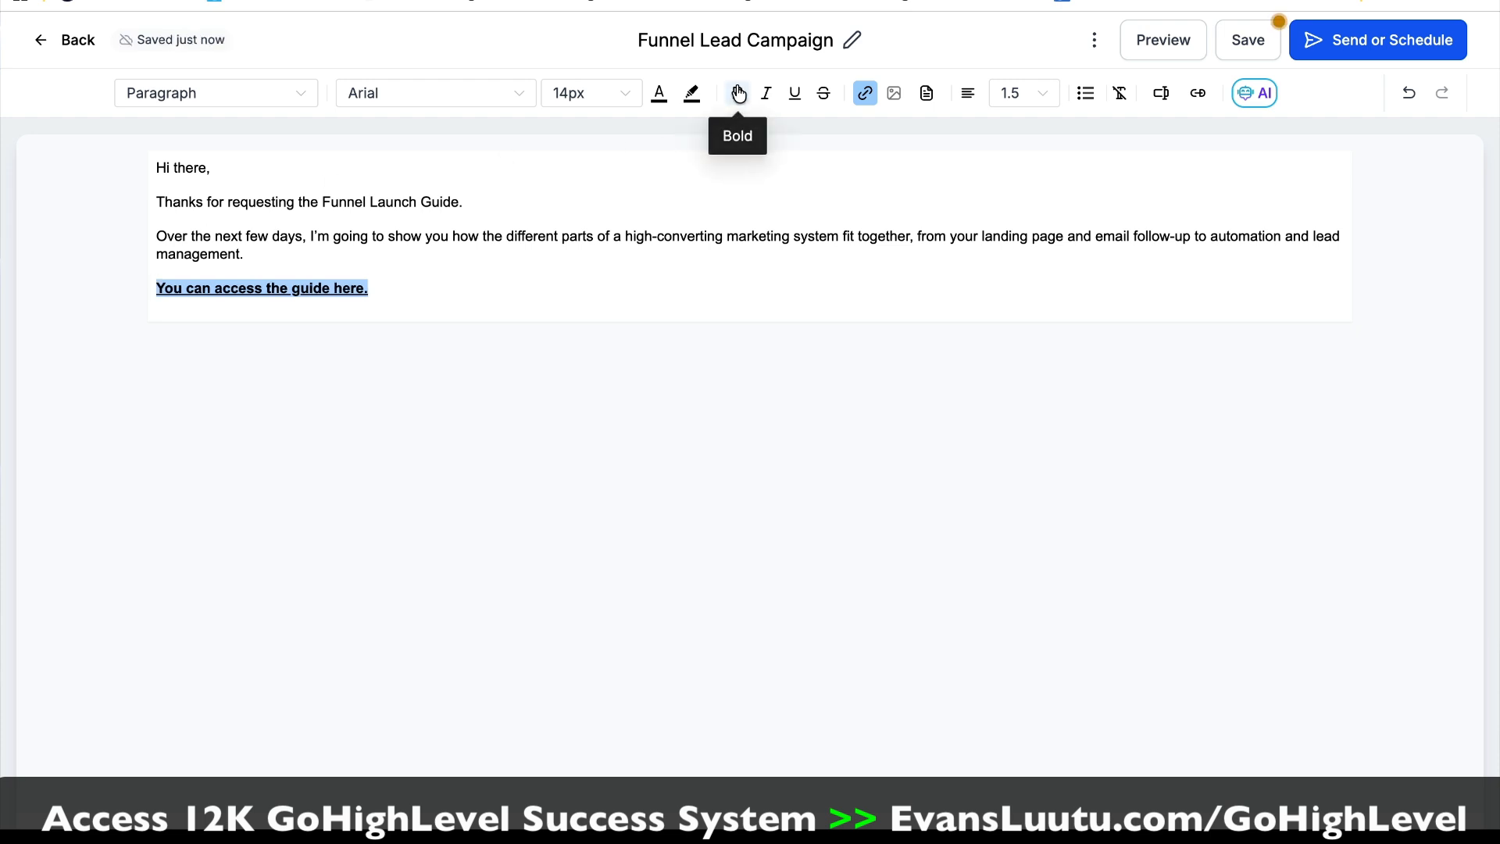
pyautogui.click(658, 97)
pyautogui.click(534, 322)
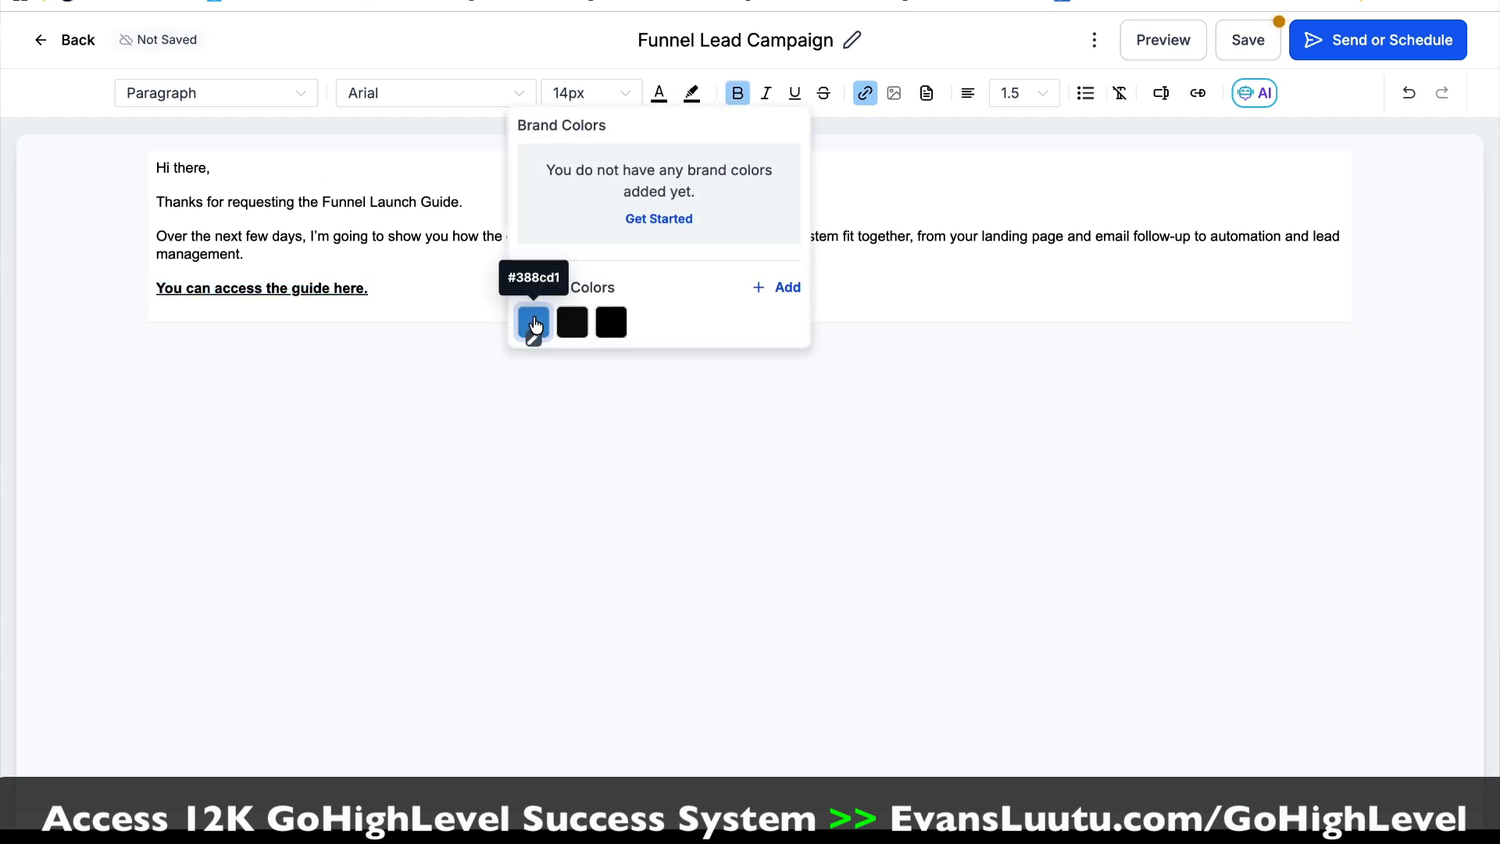
pyautogui.click(431, 294)
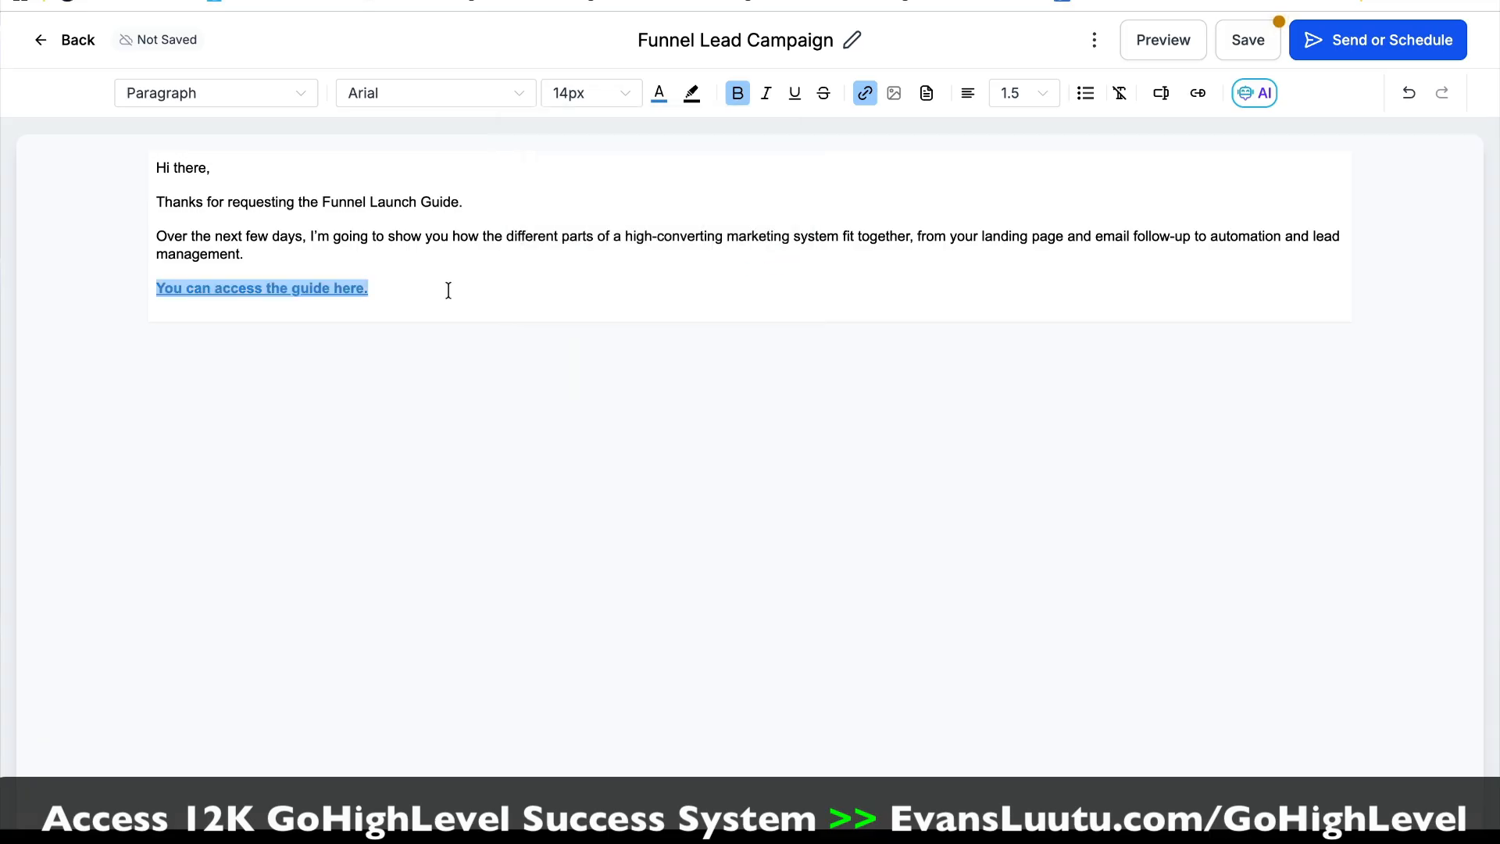
# Step: Paste the closing text below the guide link, from "Keep an eye on your inbox" through "Speak soon." and the sender's first name
pyautogui.click(295, 334)
pyautogui.write("Keep an eye on your inbox because tomorrow I'll show you the first thing I would fix if a funnel is generating traffic but failing to generate leads. Speak soon. Evans")
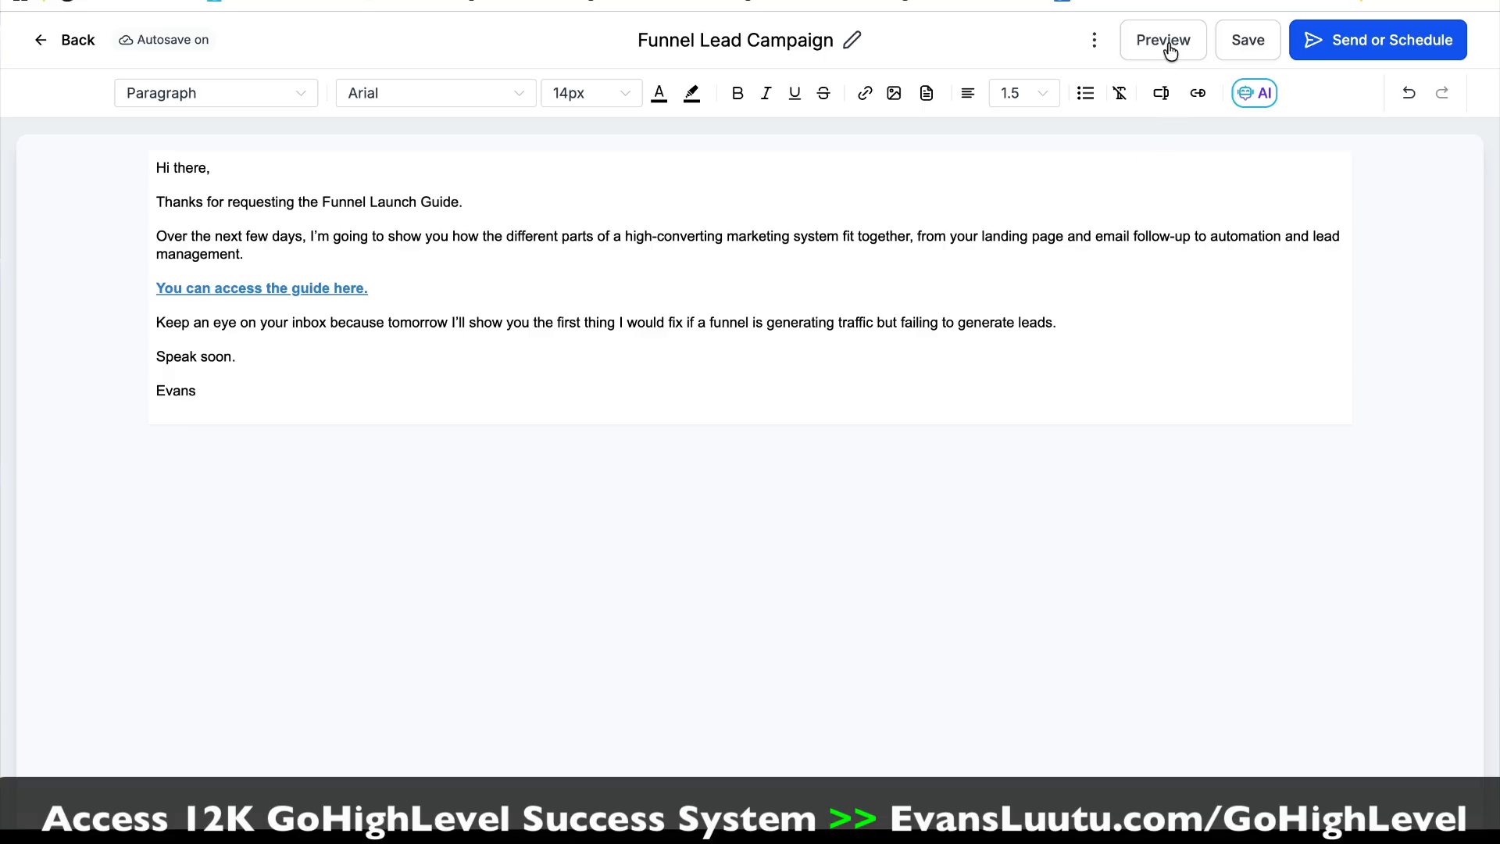
# Step: Preview the email in desktop and mobile views, test the guide link from the mobile preview, and return to the preview
pyautogui.click(1167, 44)
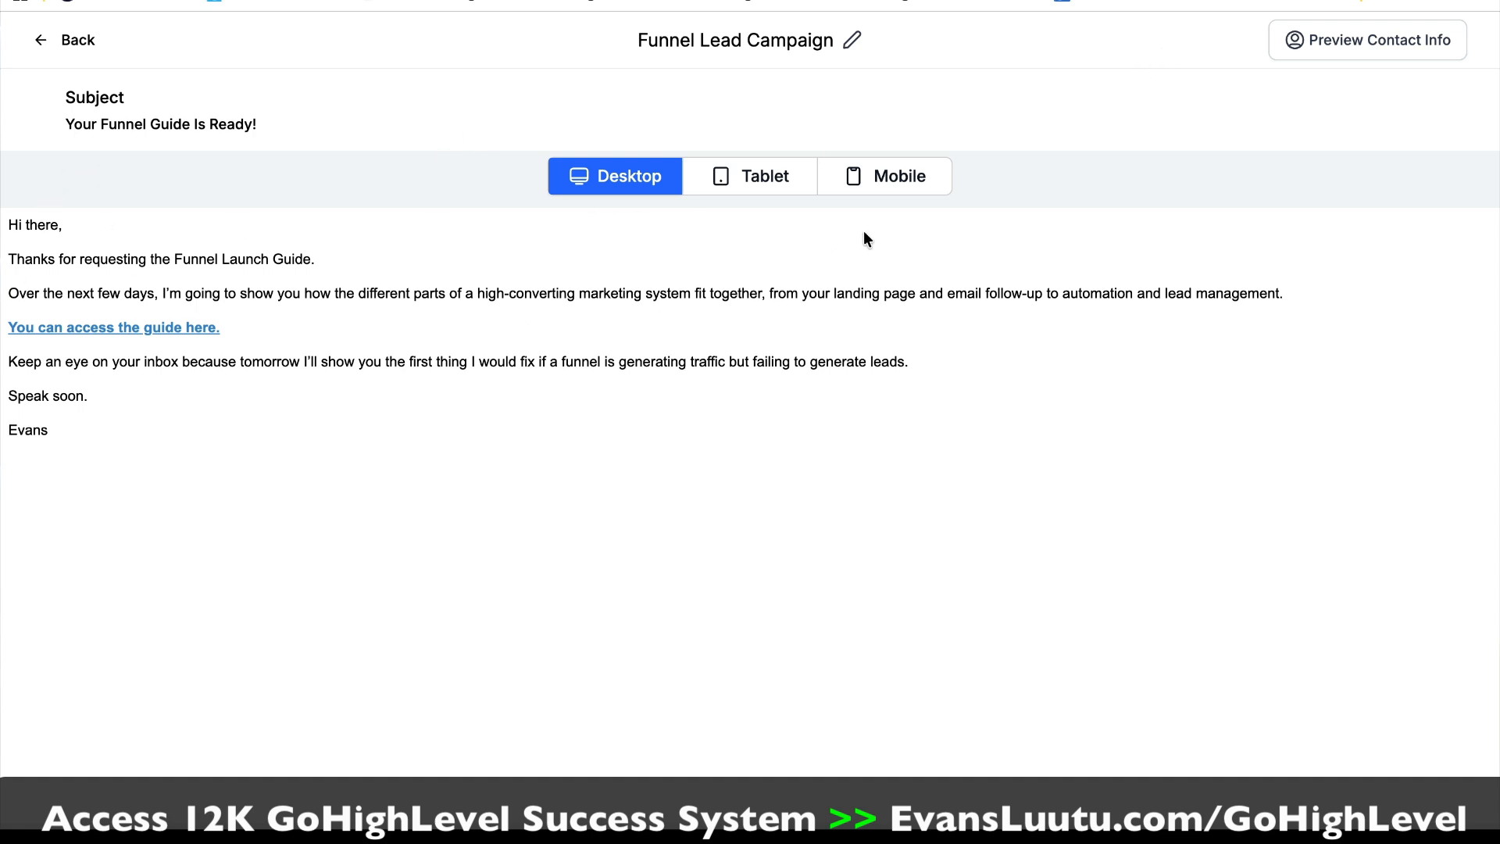
pyautogui.click(922, 185)
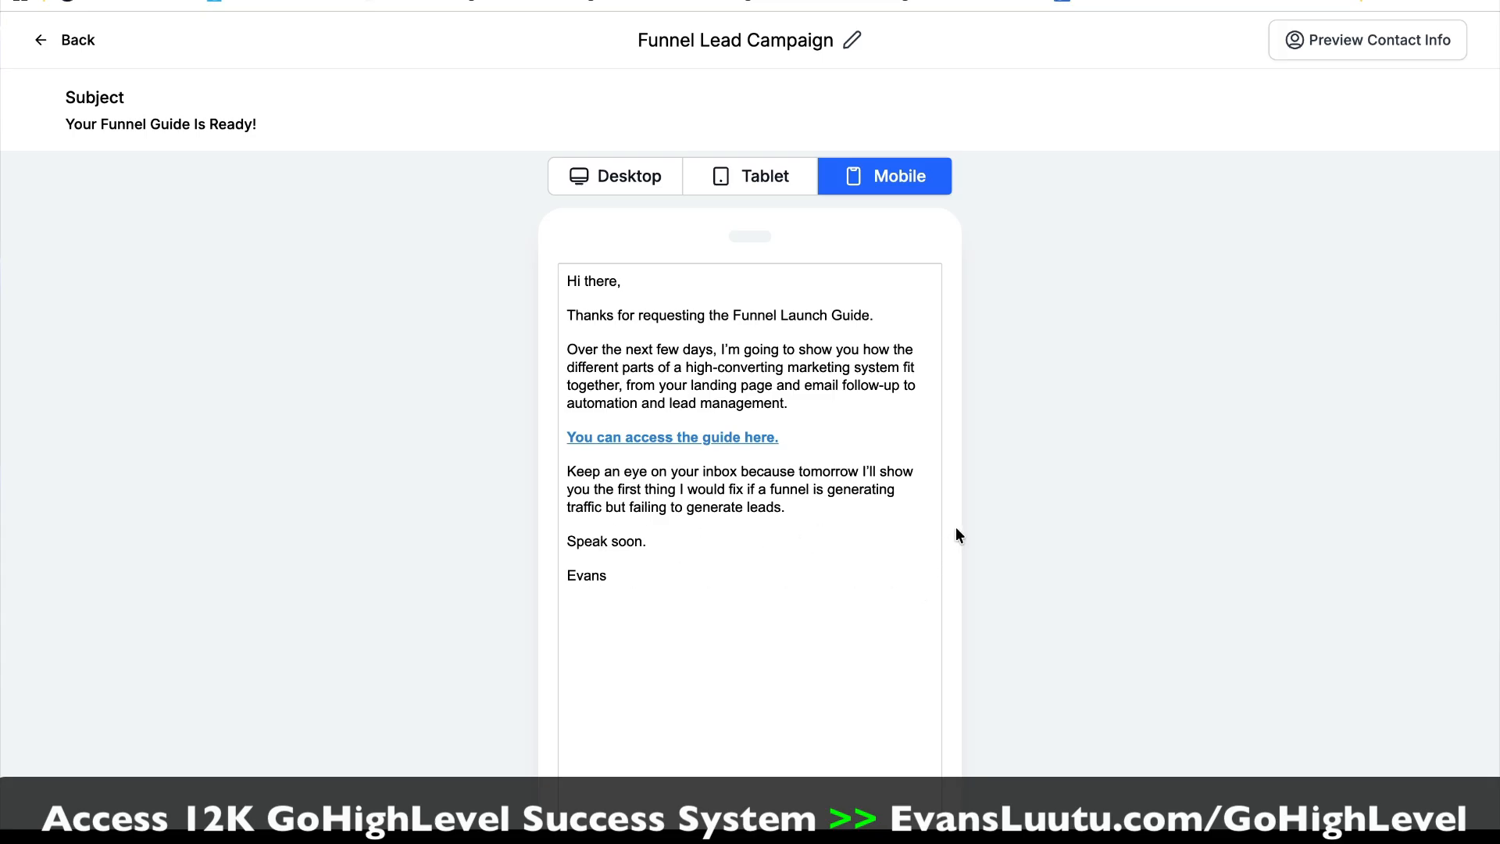
pyautogui.click(730, 440)
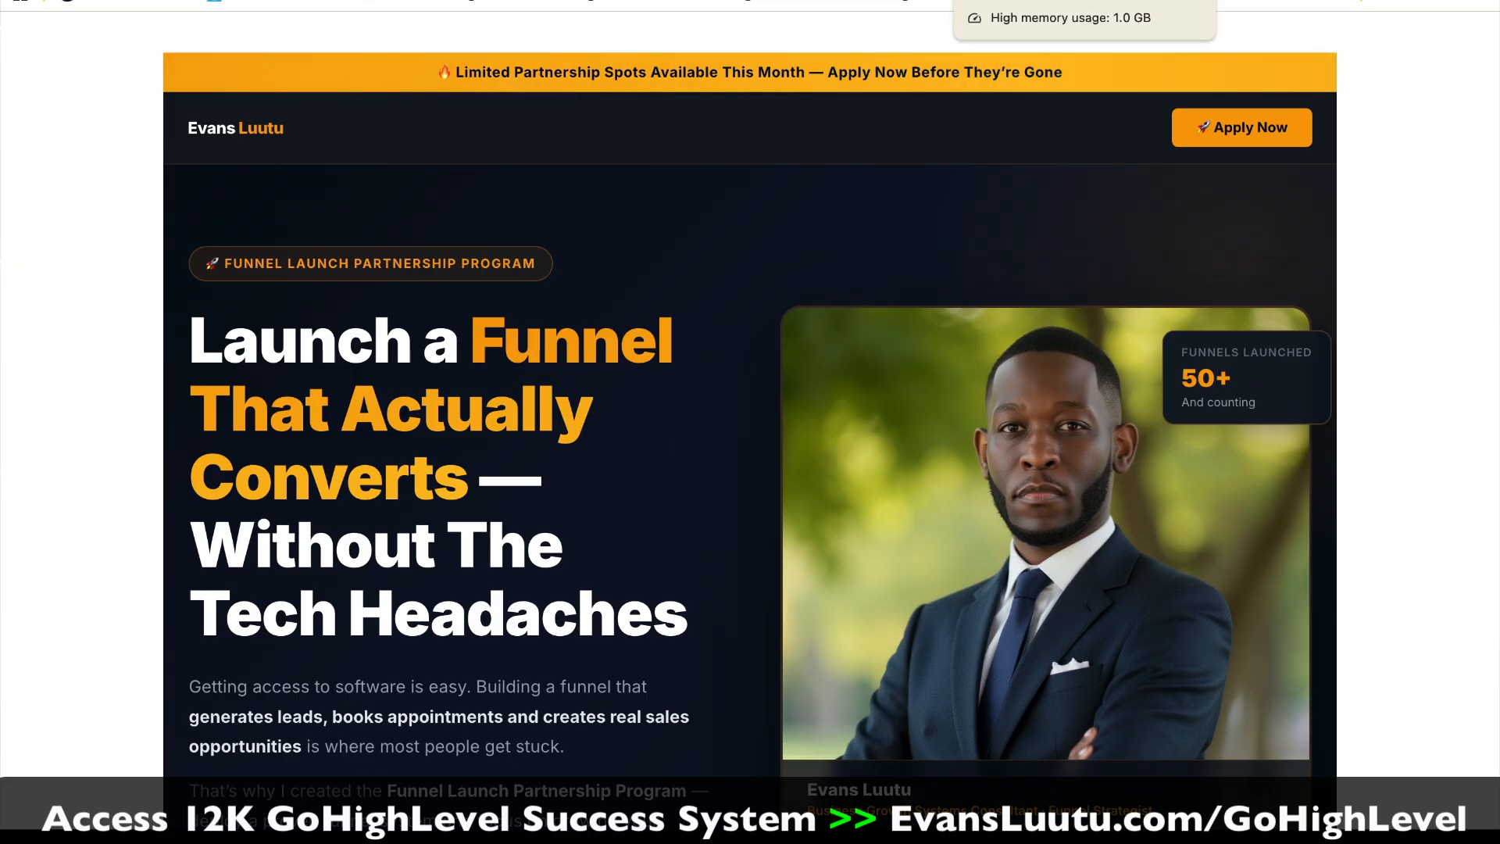
pyautogui.click(1016, 1)
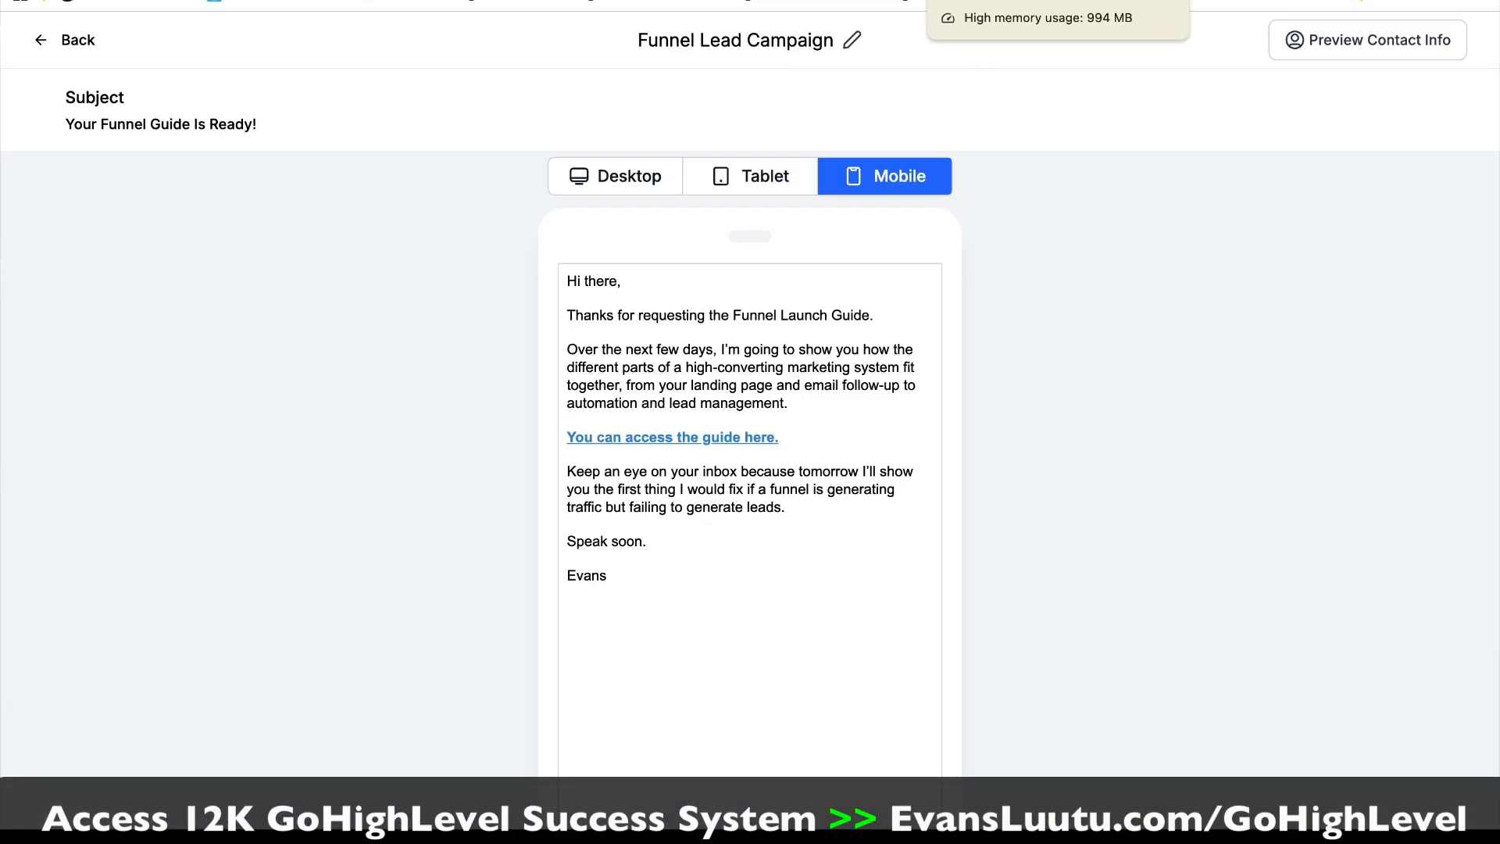